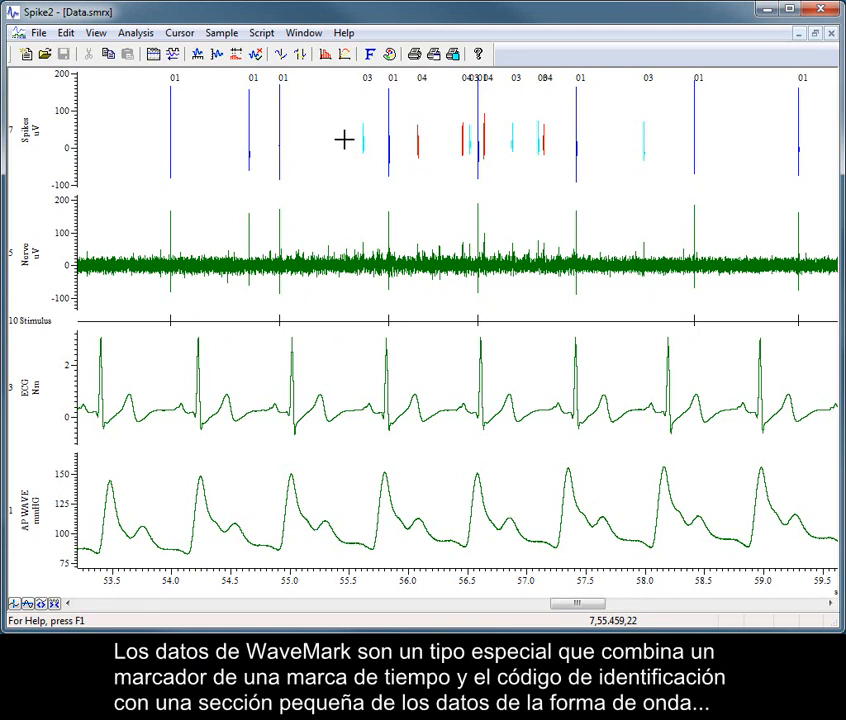
# Zoom the data view in on the single 01 spike near 55.83 s in the Spikes channel
pyautogui.moveTo(344, 140); pyautogui.dragTo(432, 140)
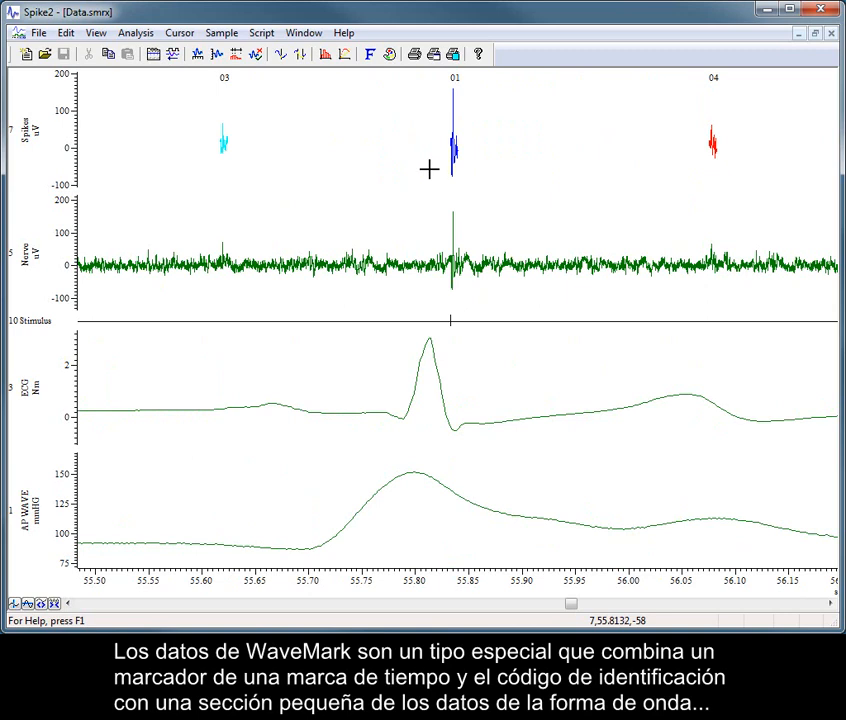
pyautogui.moveTo(432, 155); pyautogui.dragTo(470, 155)
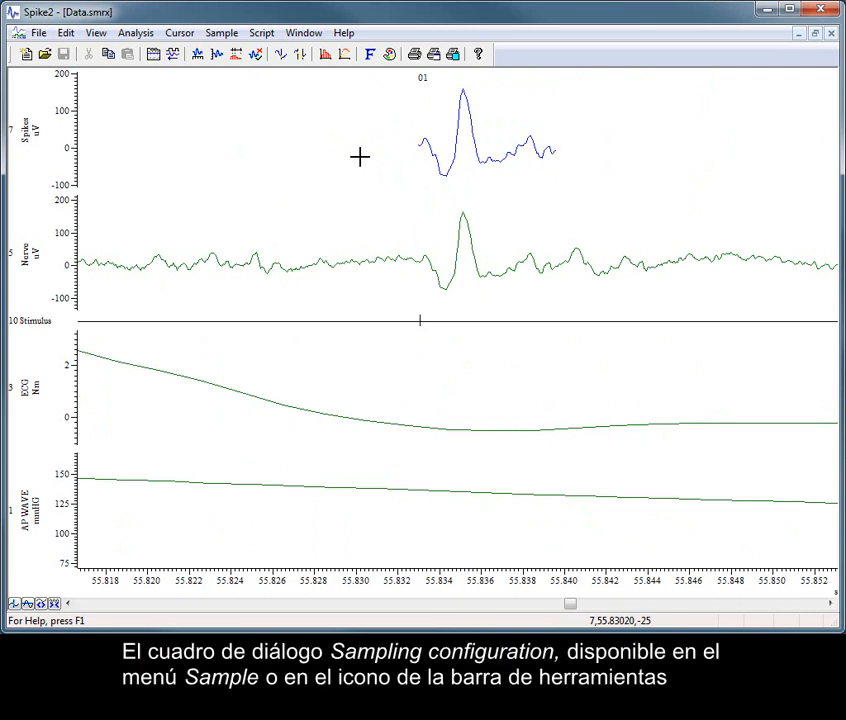
# Minimize the Data.smrx window and open the channel list of the sampling configuration
pyautogui.click(798, 33)
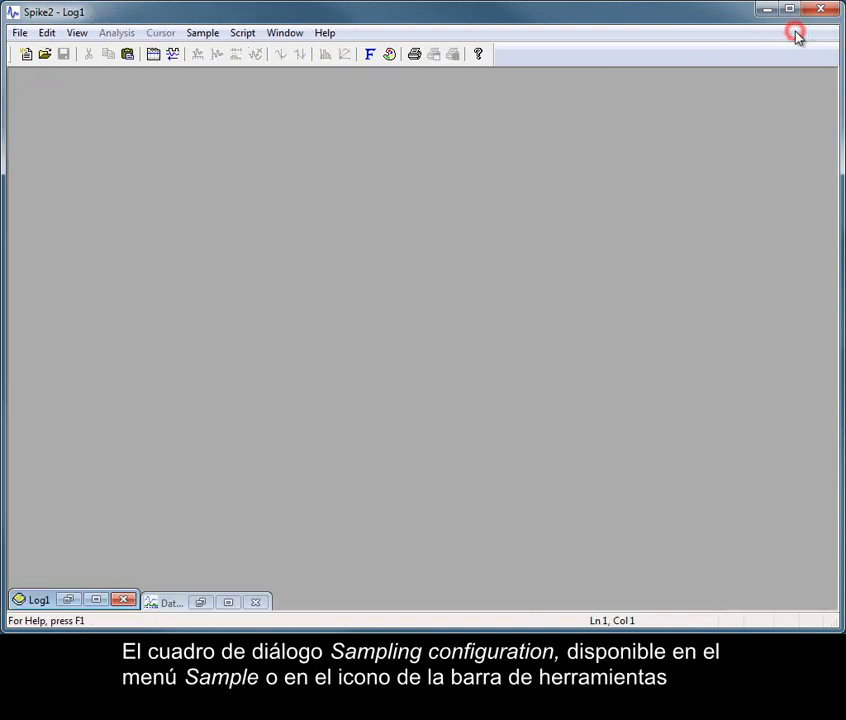
pyautogui.click(203, 33)
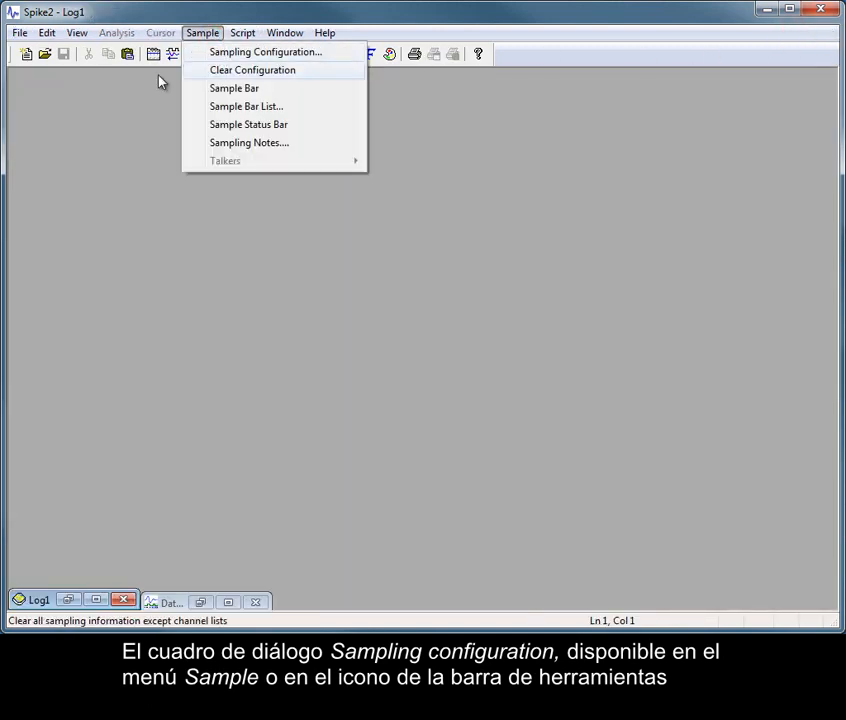
pyautogui.click(121, 116)
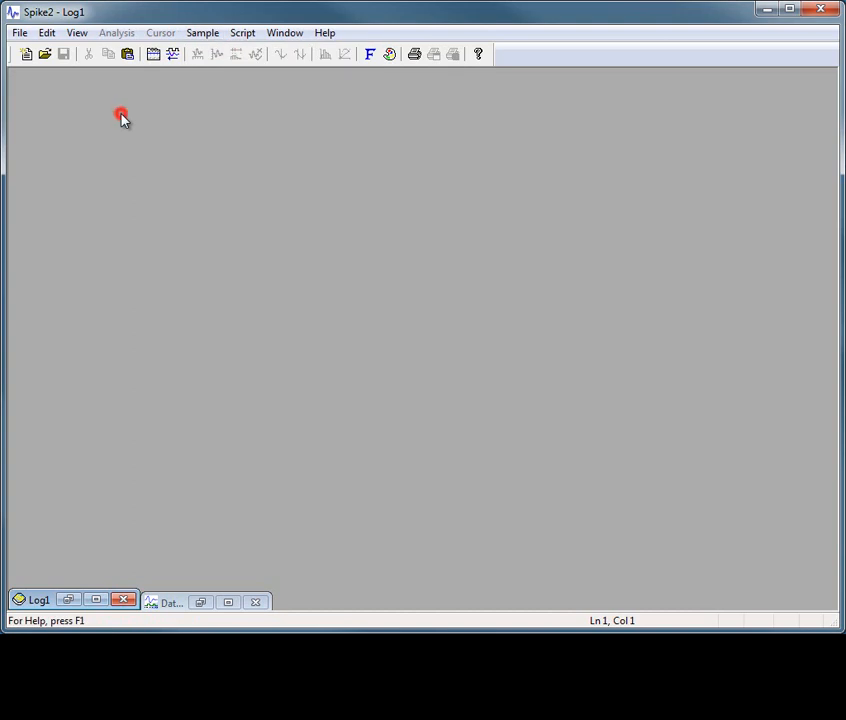
pyautogui.click(155, 55)
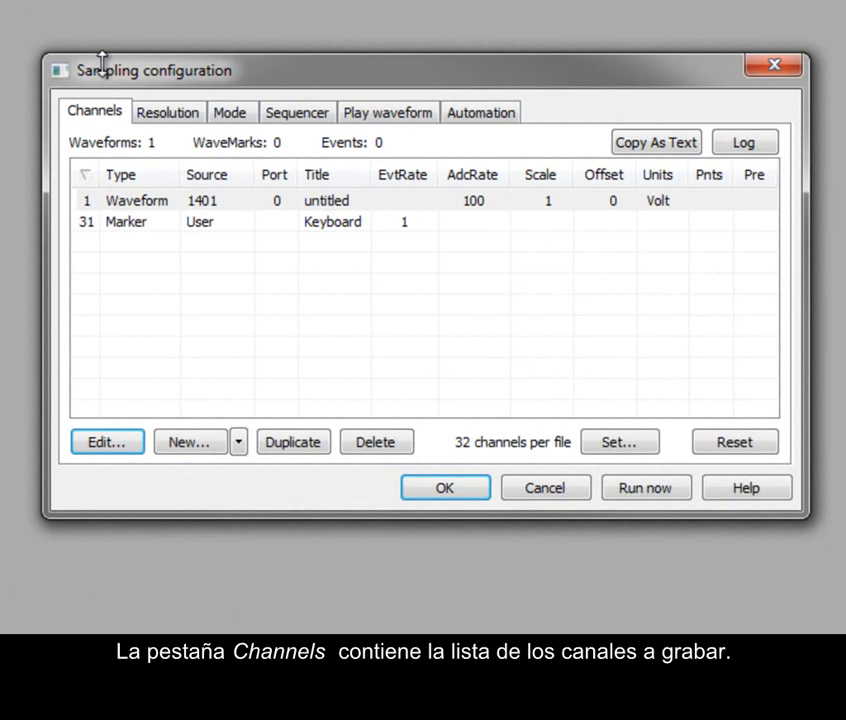
pyautogui.click(98, 114)
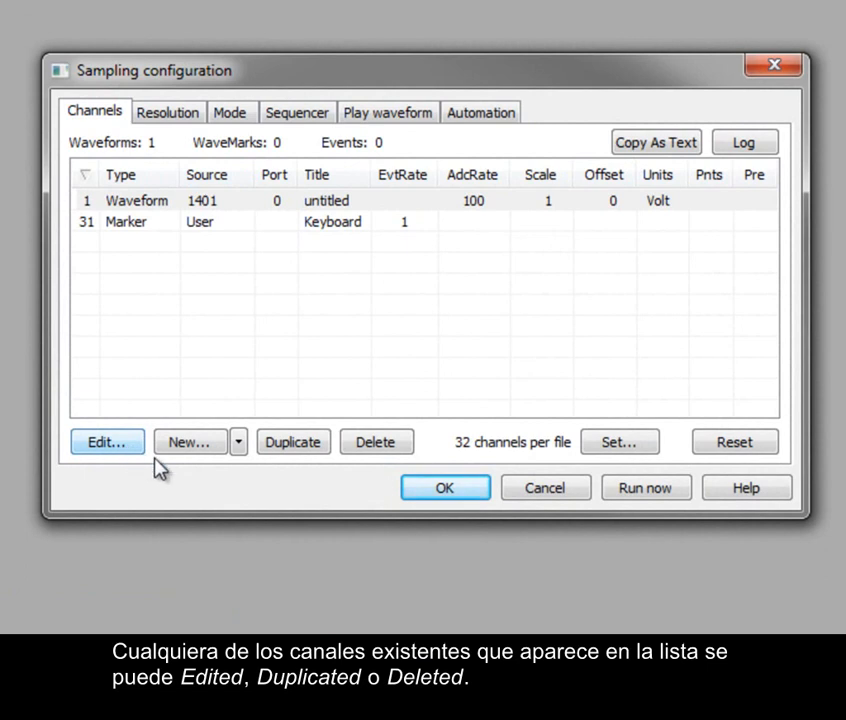
# Duplicate the untitled waveform channel and delete the copy
pyautogui.click(312, 444)
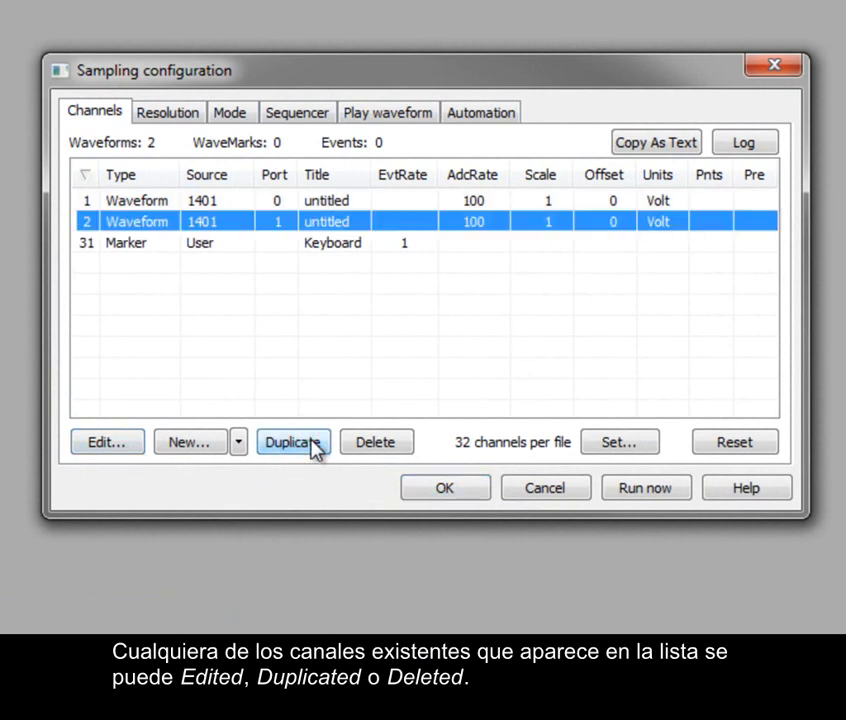
pyautogui.click(397, 446)
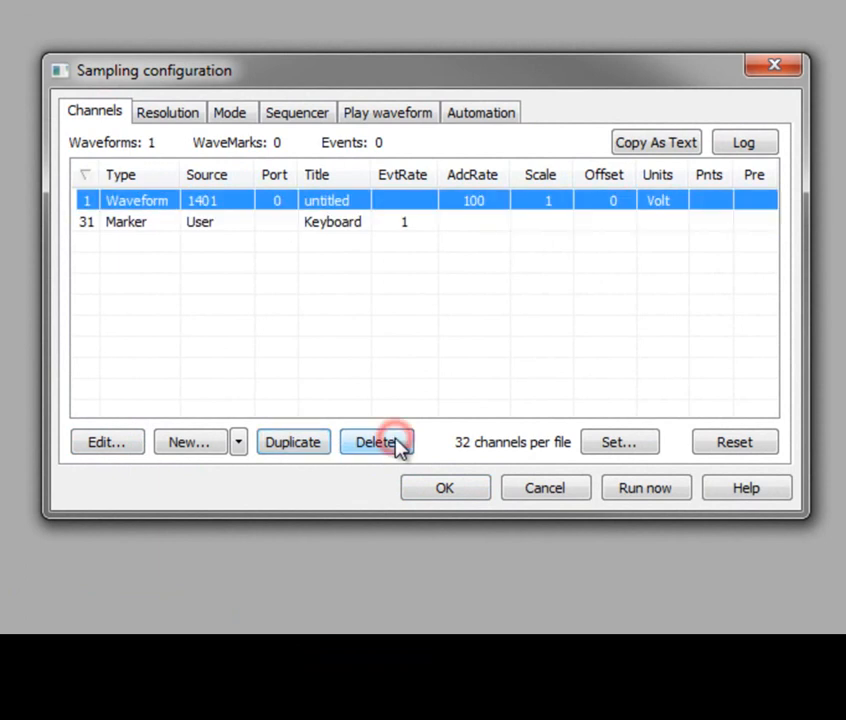
# Reset the sampling configuration to its standard state, accepting the removal of all channels
pyautogui.click(764, 452)
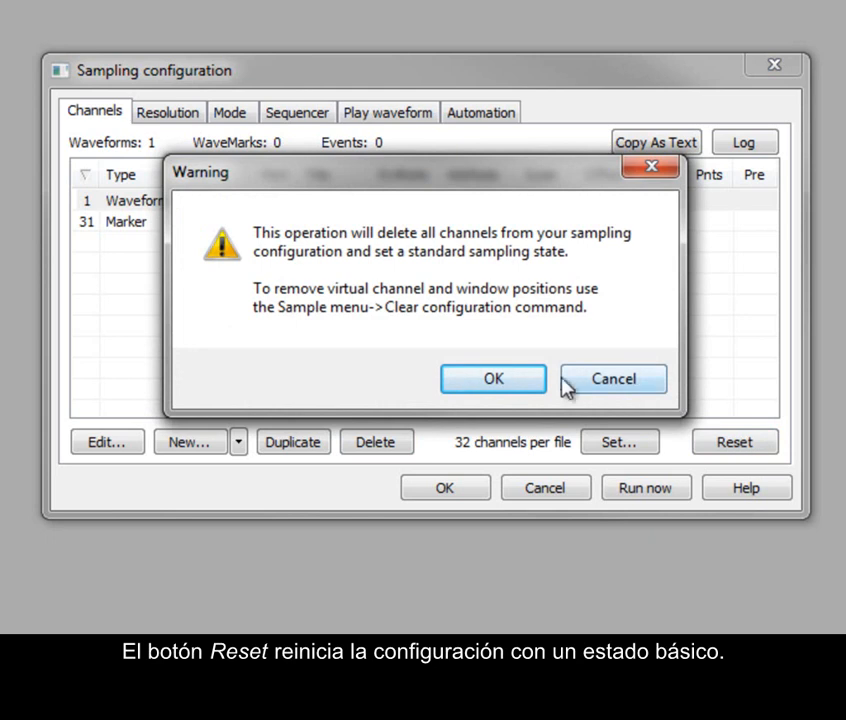
pyautogui.click(516, 381)
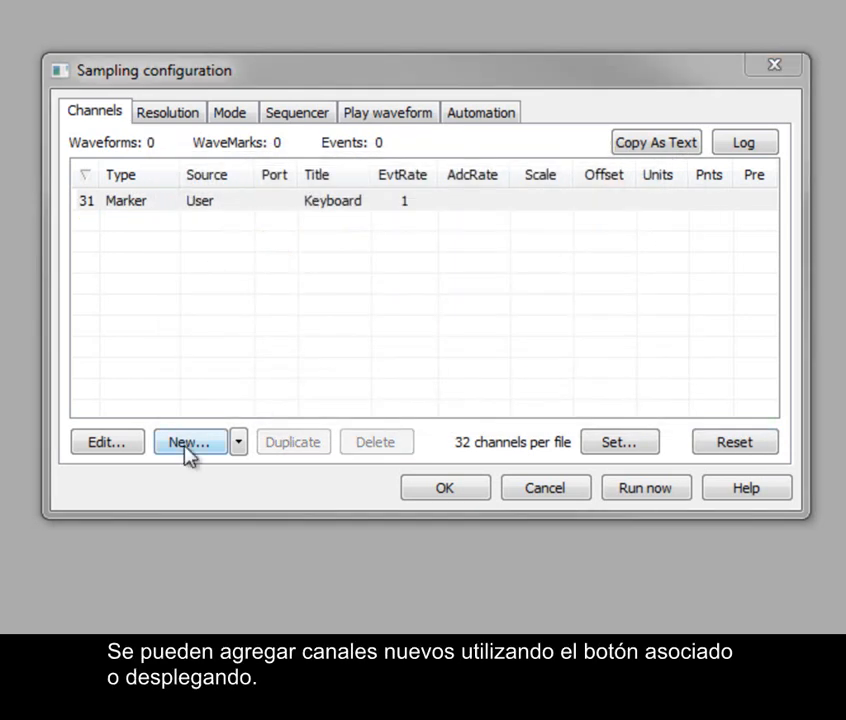
# Create a new channel of type Waveform, keeping channel number 1 and 1401 port 0
pyautogui.click(240, 444)
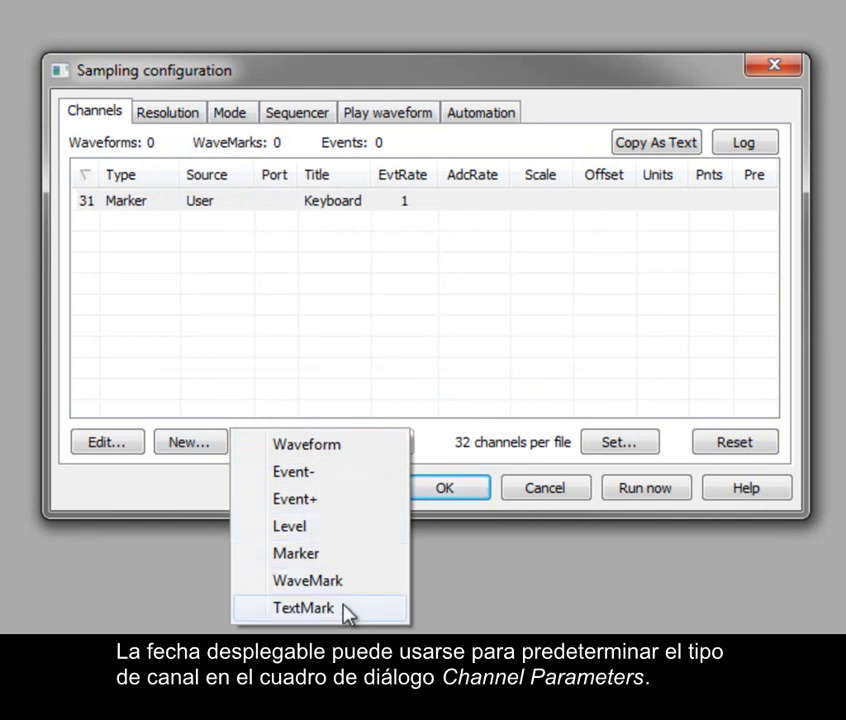
pyautogui.click(347, 451)
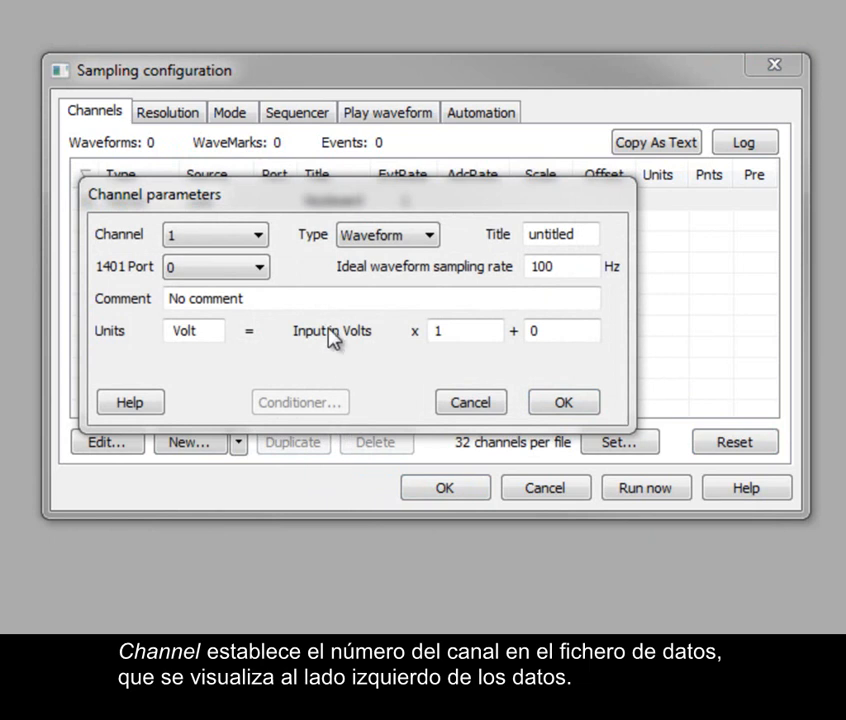
pyautogui.click(263, 207)
pyautogui.click(261, 237)
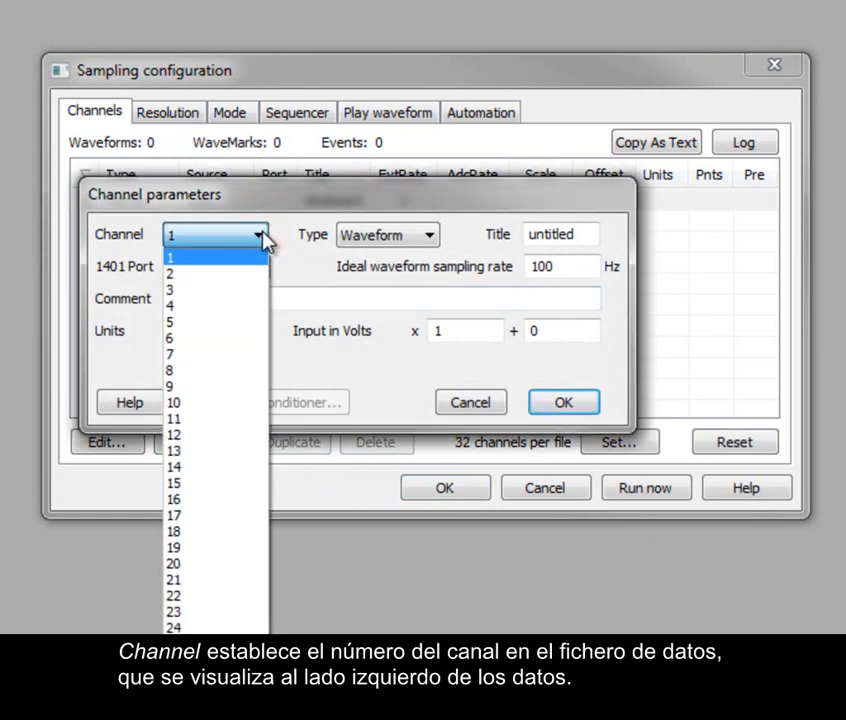
pyautogui.click(289, 236)
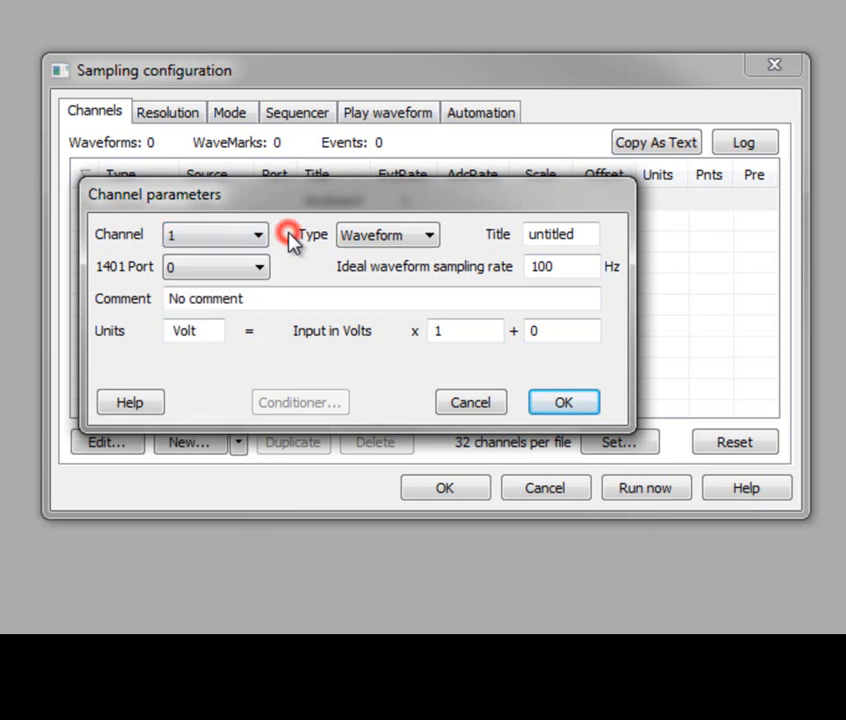
pyautogui.click(430, 237)
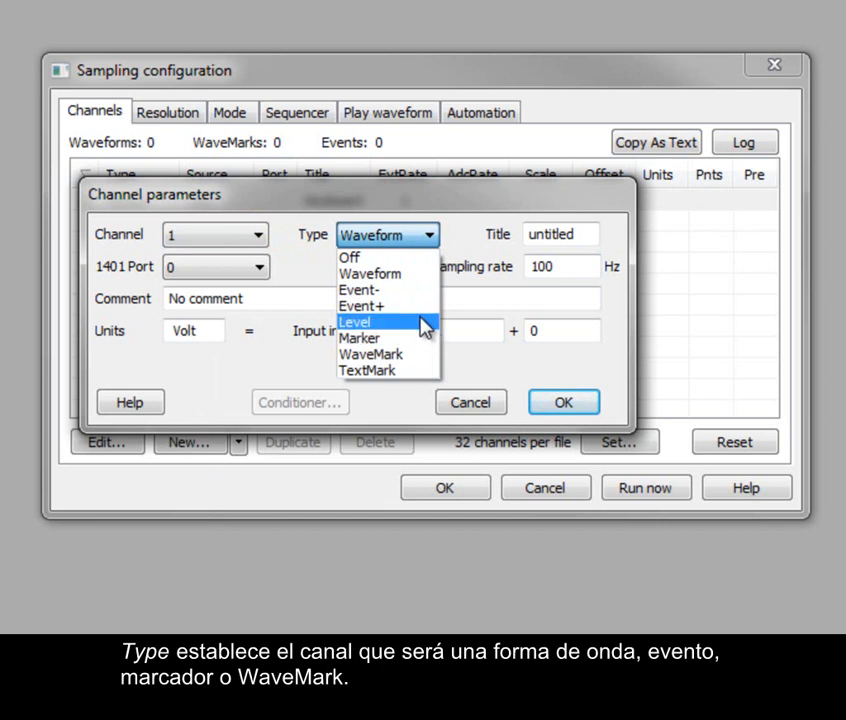
pyautogui.click(420, 274)
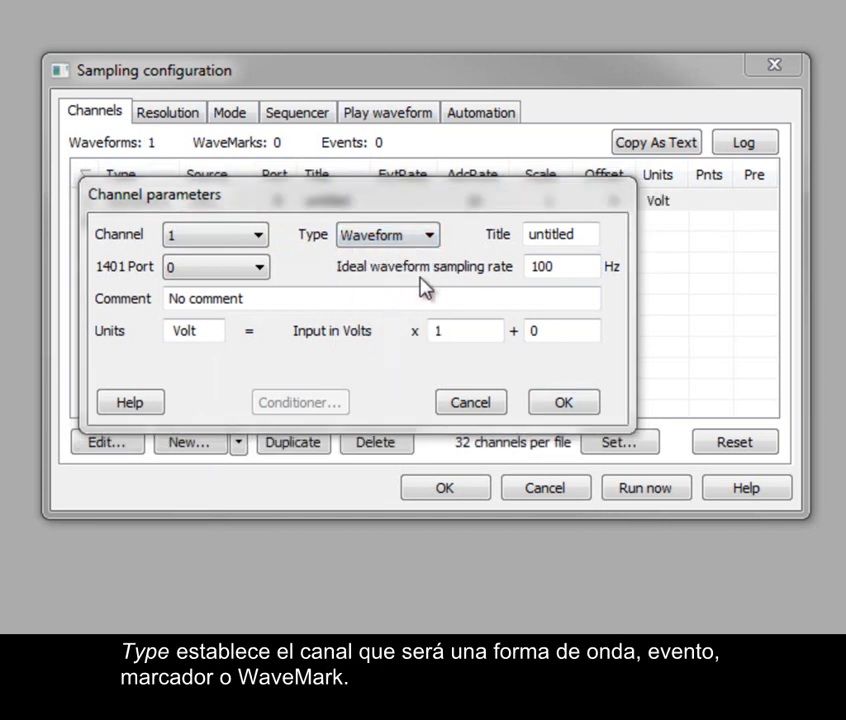
pyautogui.click(258, 267)
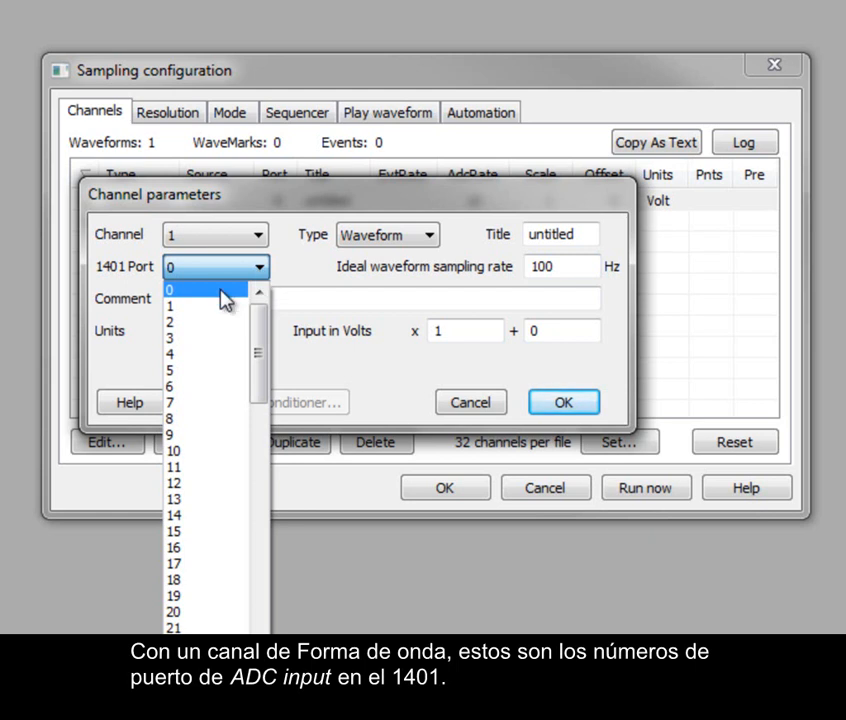
pyautogui.click(222, 298)
pyautogui.click(222, 290)
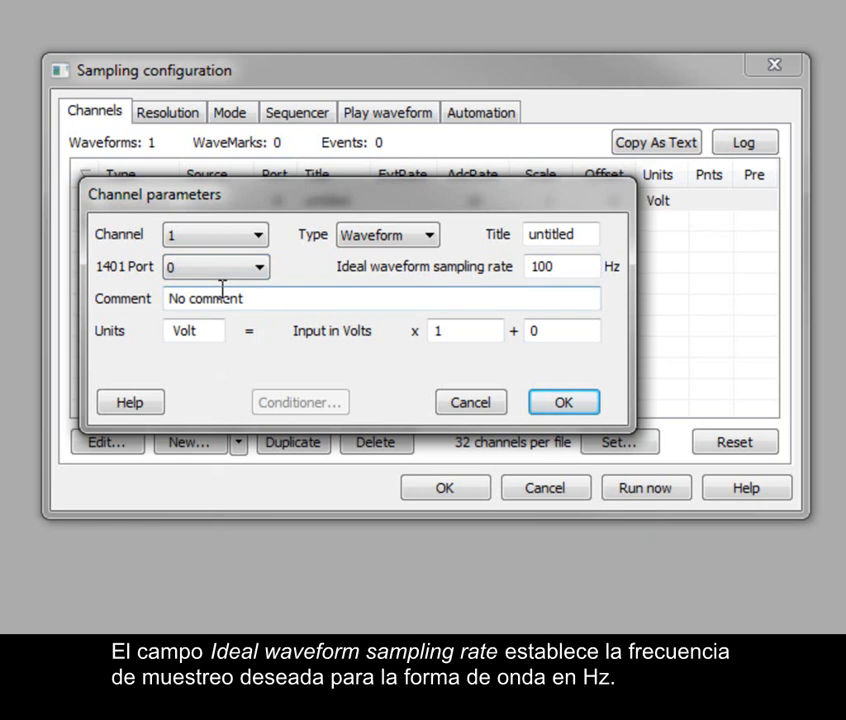
# Title the new waveform channel Resp, set its ideal sampling rate to 10 Hz and accept the parameters
pyautogui.click(570, 267)
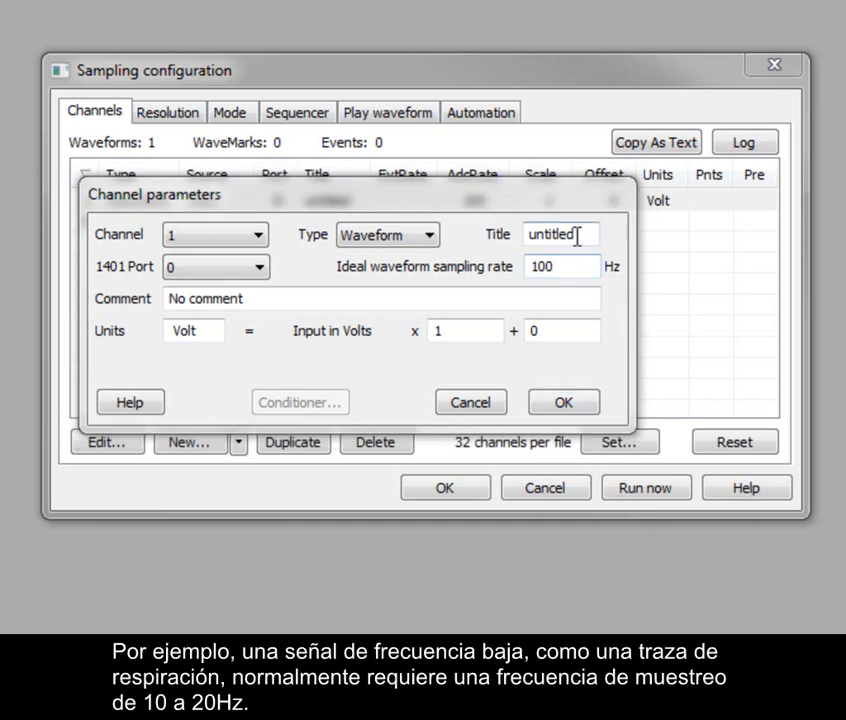
pyautogui.moveTo(576, 236); pyautogui.dragTo(518, 235)
pyautogui.write('Resp')
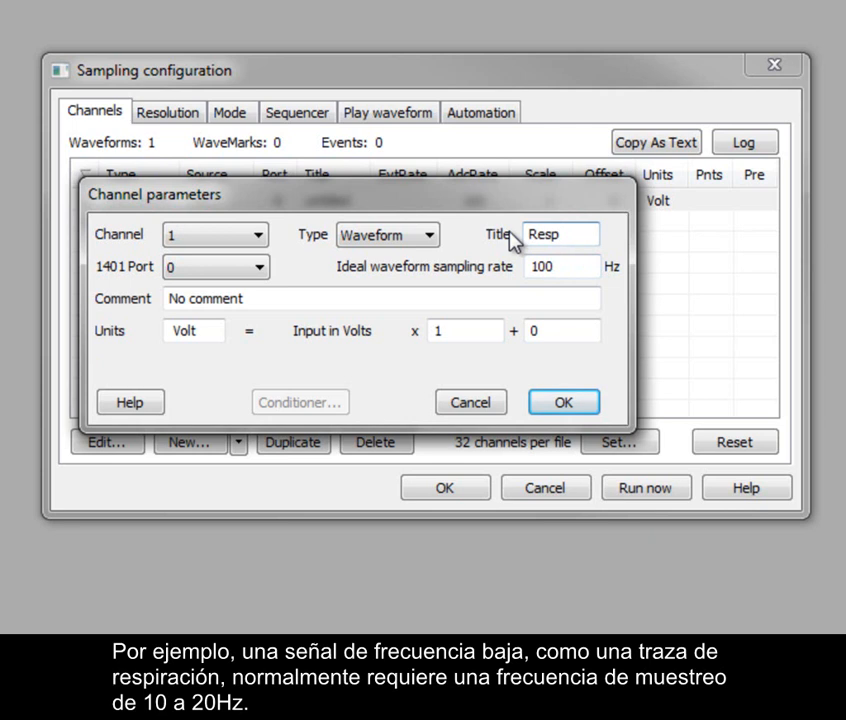
pyautogui.click(576, 263)
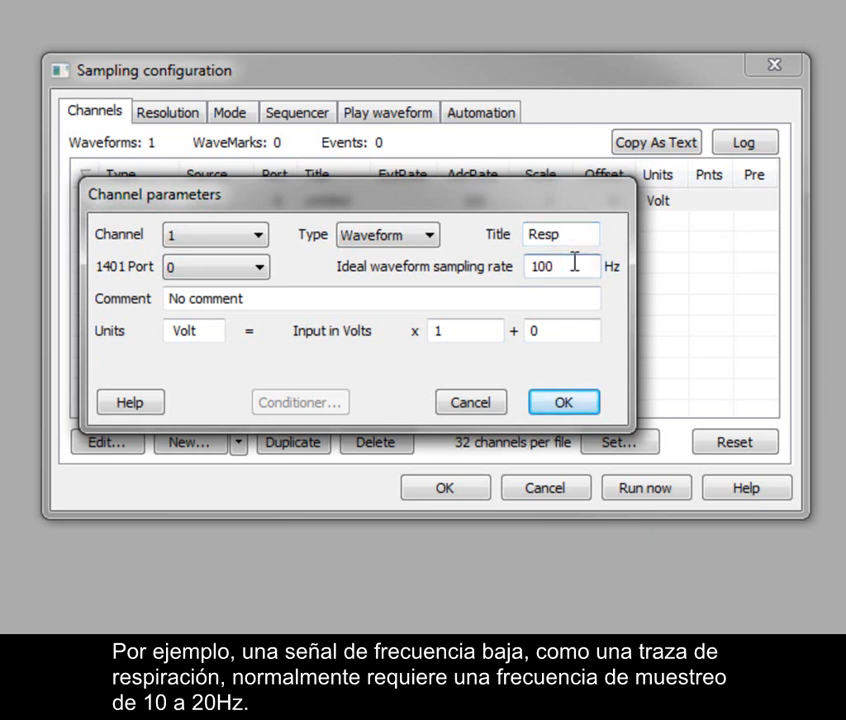
pyautogui.press('BackSpace')
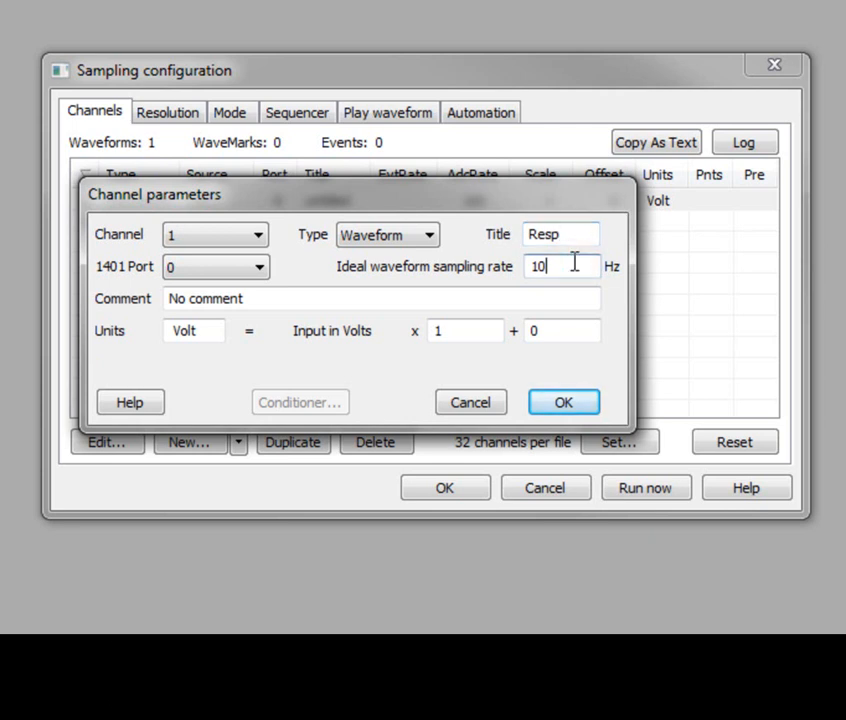
pyautogui.click(567, 402)
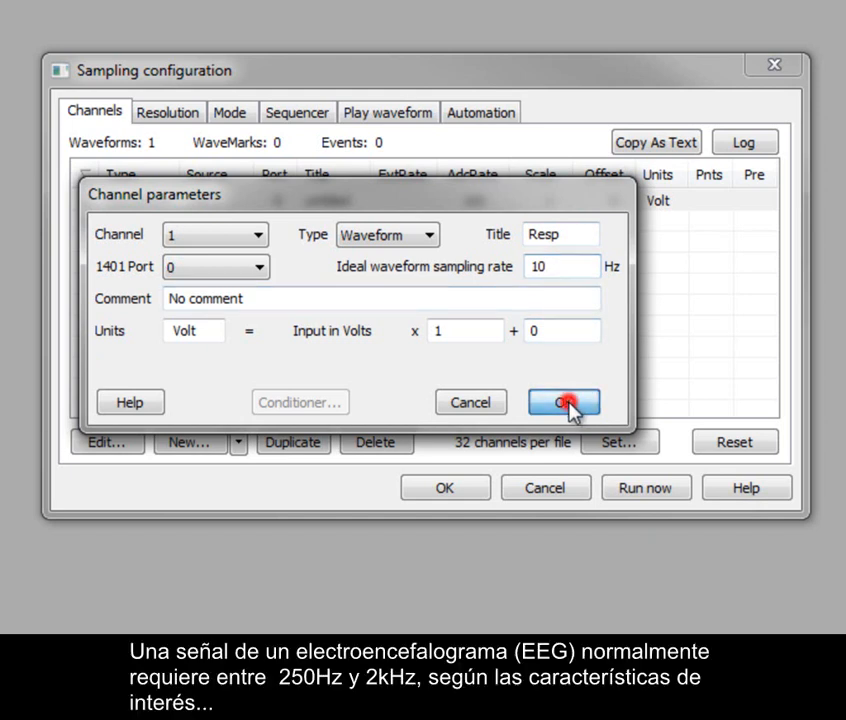
# Add a second waveform channel titled EEG with an ideal sampling rate of 1000 Hz
pyautogui.click(238, 443)
pyautogui.click(281, 443)
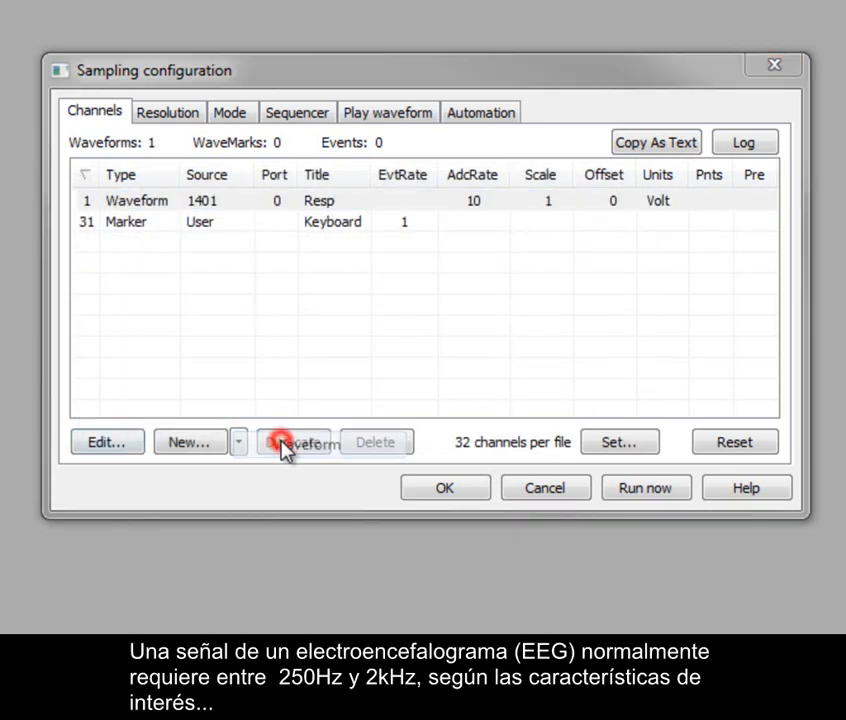
pyautogui.click(553, 234)
pyautogui.write('EEG')
pyautogui.click(558, 266)
pyautogui.write('000')
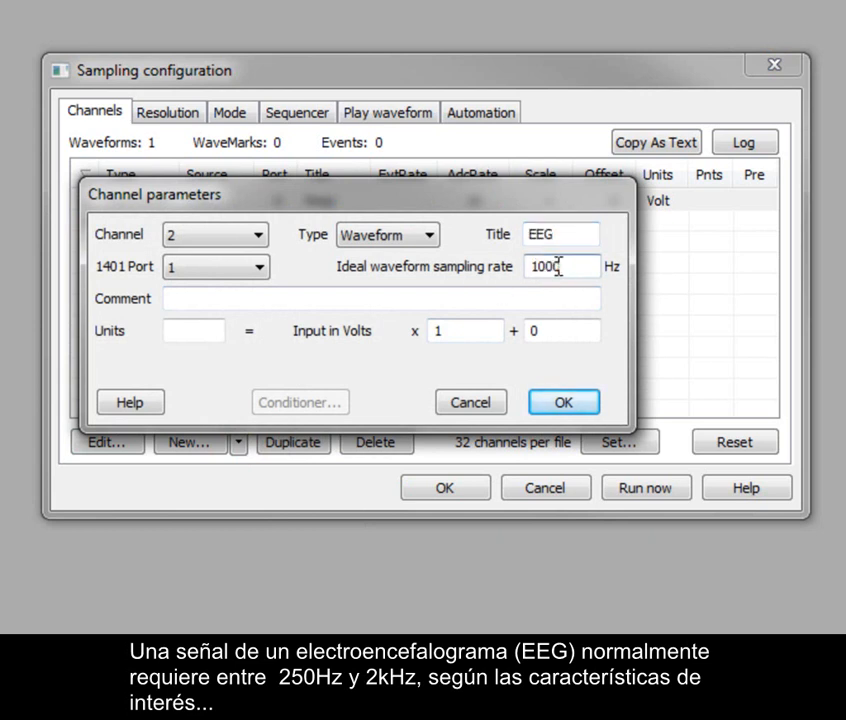
pyautogui.click(573, 405)
# Create a third waveform channel titled Spikes with an ideal sampling rate of 25000 Hz
pyautogui.click(239, 442)
pyautogui.click(302, 444)
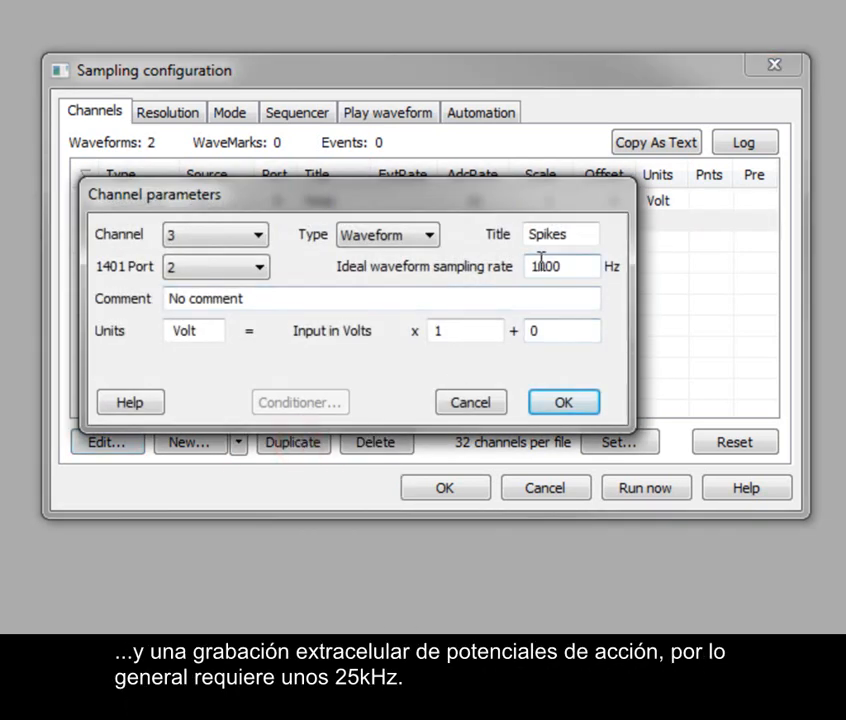
pyautogui.doubleClick(566, 270)
pyautogui.write('25000')
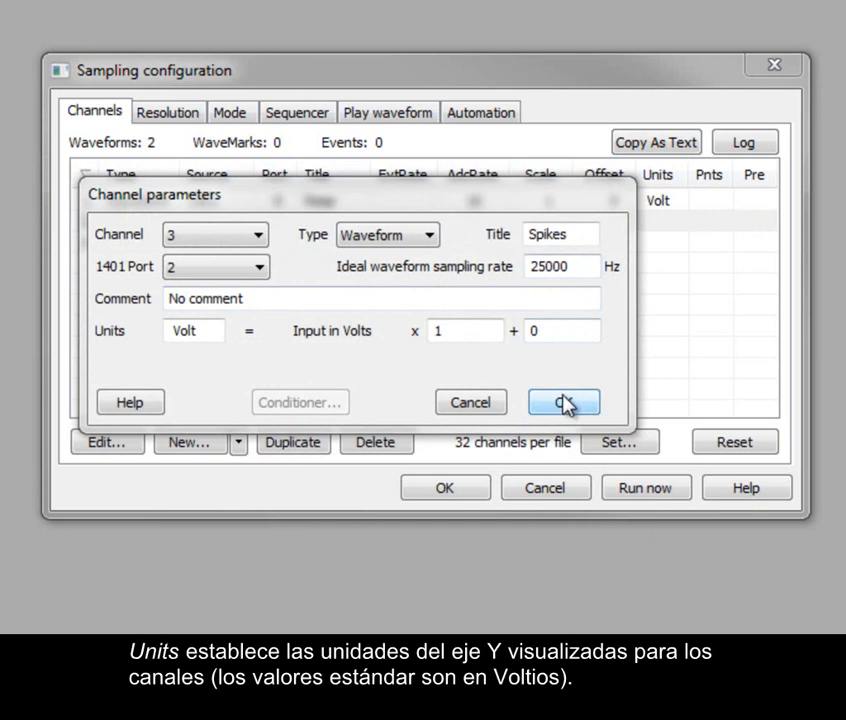
pyautogui.click(205, 331)
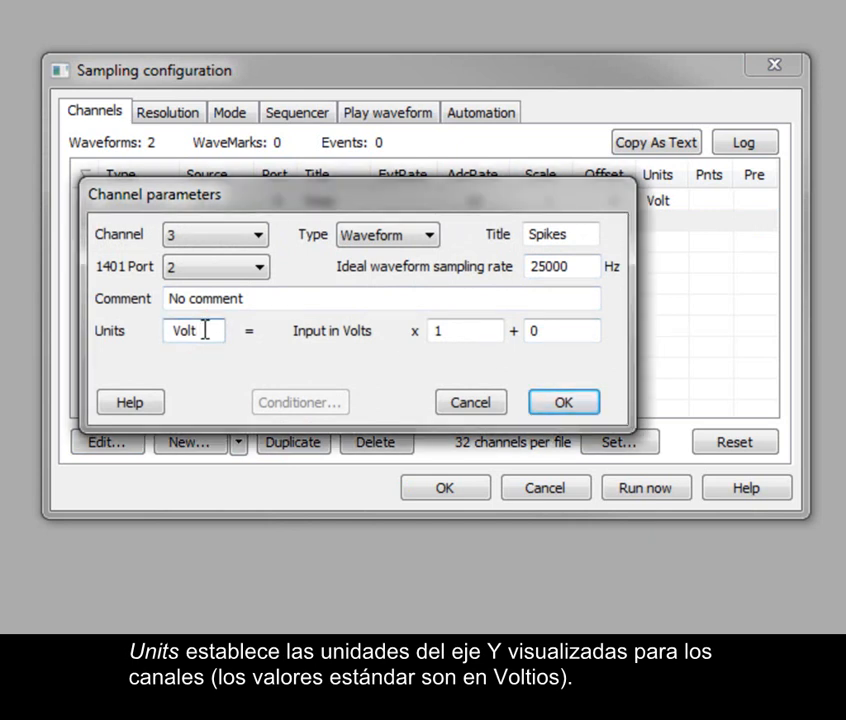
pyautogui.click(472, 330)
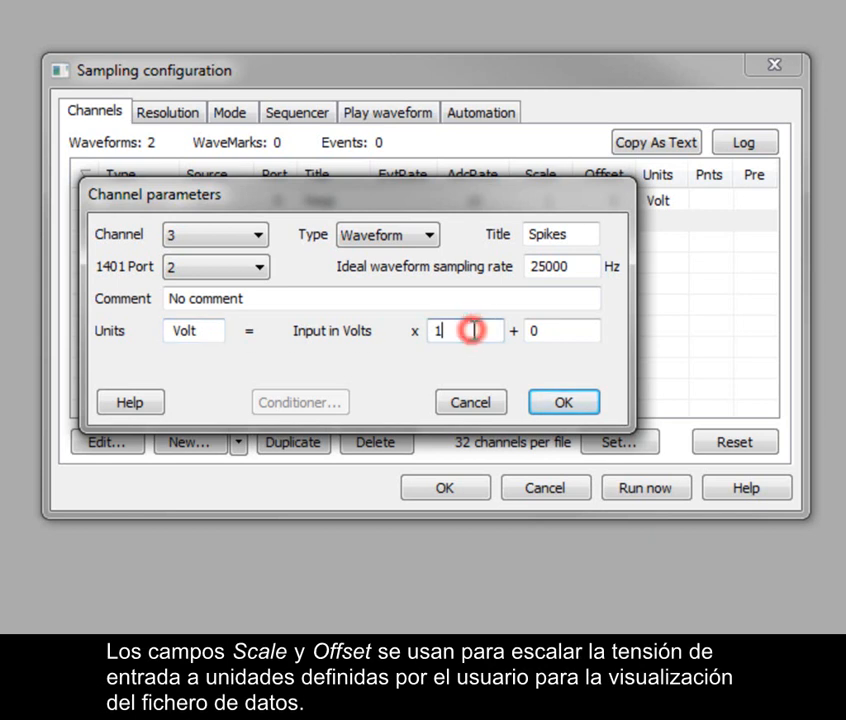
pyautogui.click(590, 333)
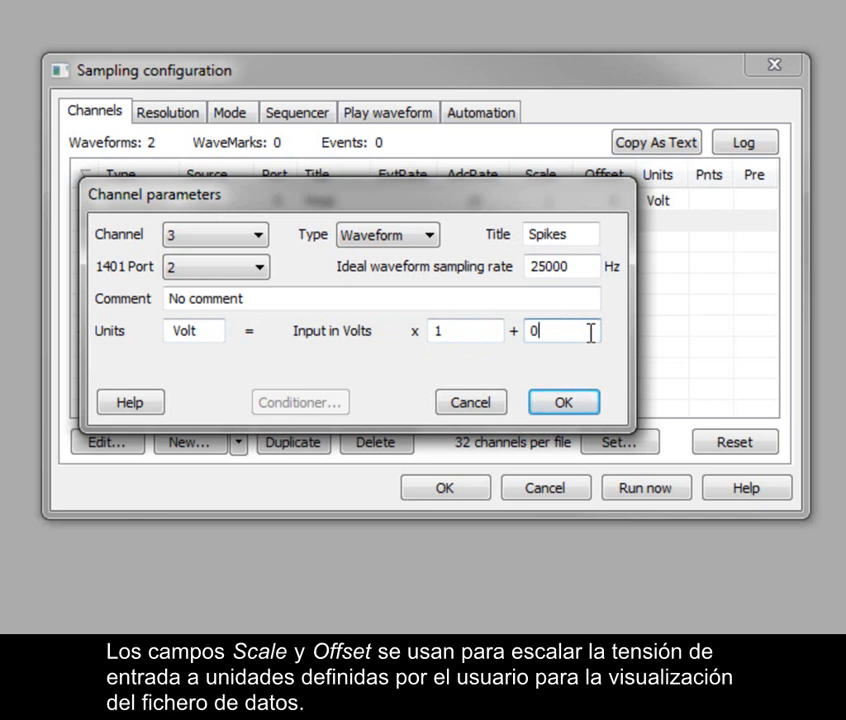
# Set the Spikes channel's units to mV with a scale of 1000, accept the parameters and select its row in the channel list
pyautogui.doubleClick(200, 333)
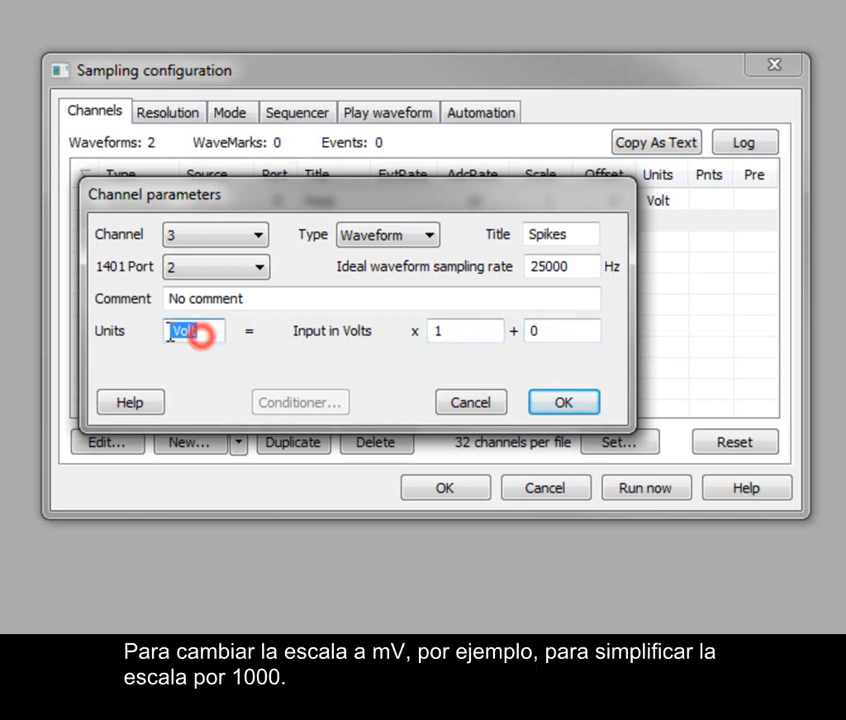
pyautogui.write('mV')
pyautogui.click(461, 330)
pyautogui.write('000')
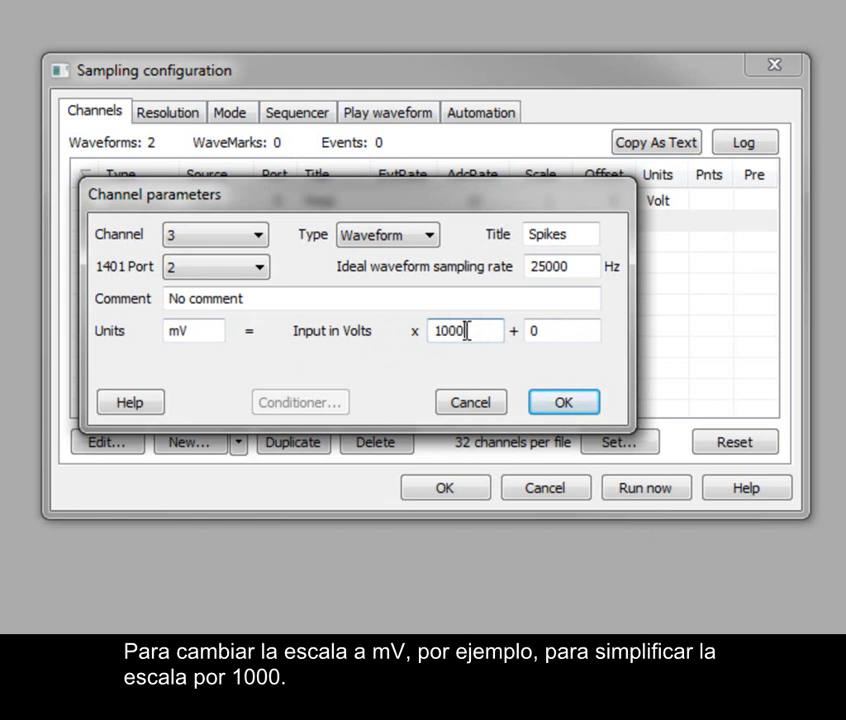
pyautogui.click(587, 401)
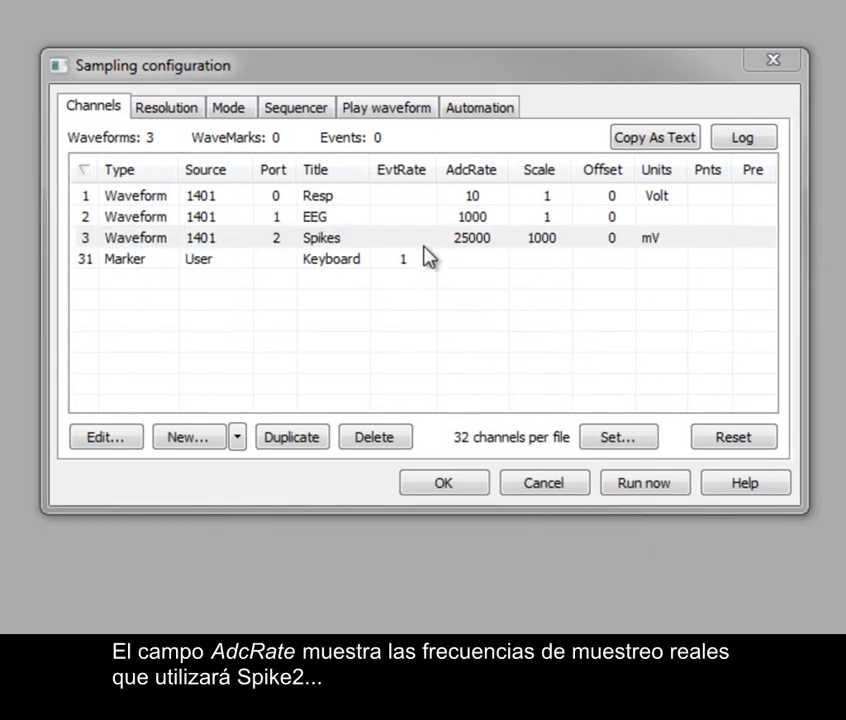
pyautogui.click(426, 240)
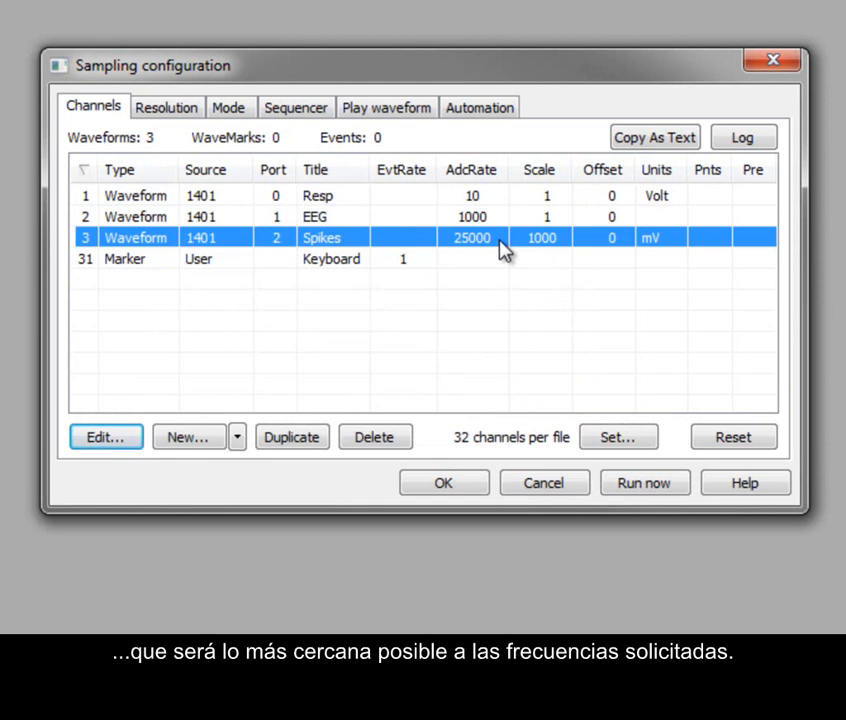
# Set the type of 1401 to Micro1401 mk II in the sampling configuration's resolution settings
pyautogui.click(179, 112)
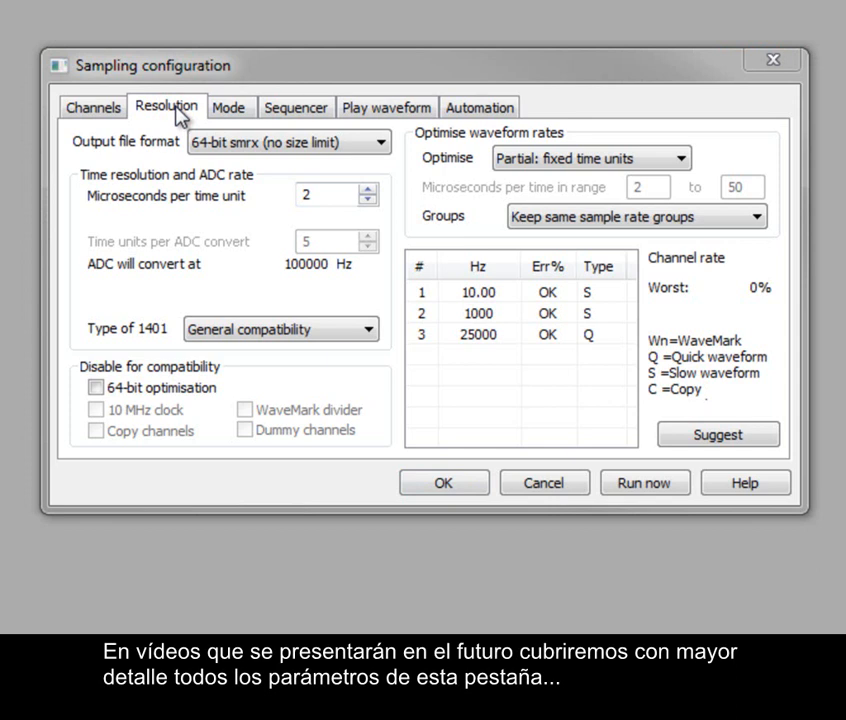
pyautogui.click(367, 333)
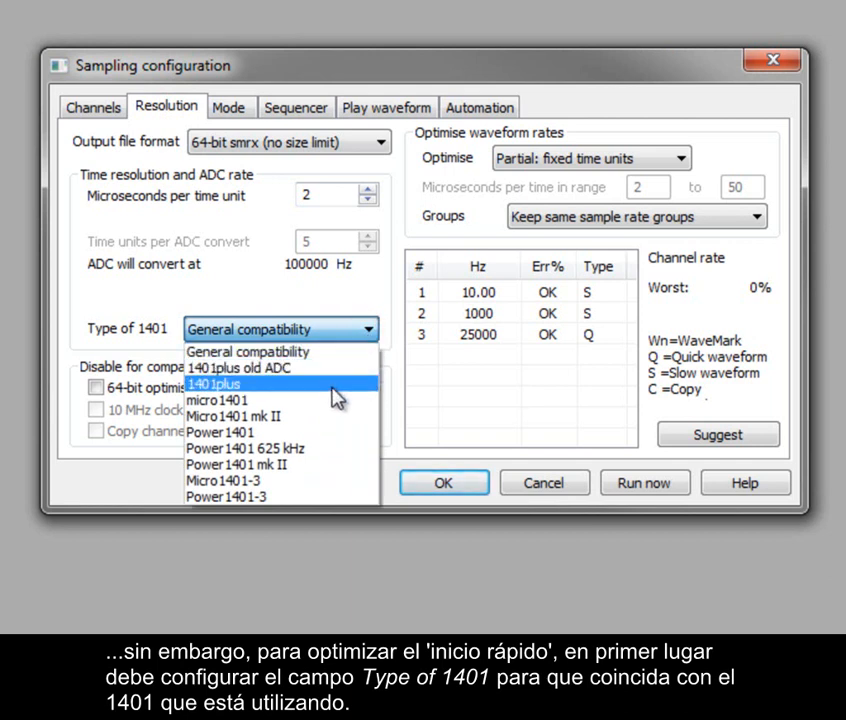
pyautogui.click(327, 418)
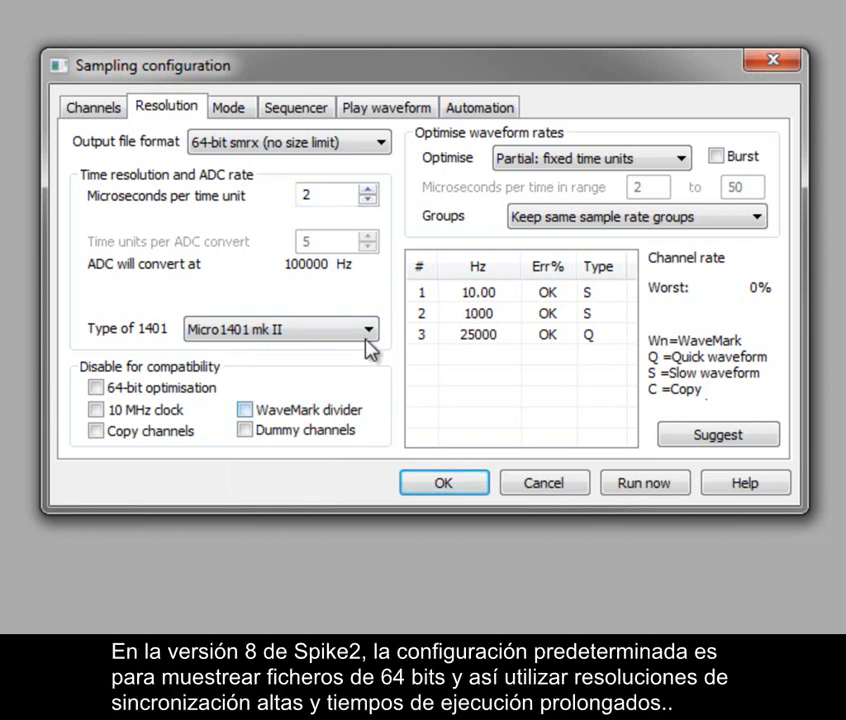
# Try the 32-bit smr (2 GB max) output file format with 1 and then 2 microseconds per time unit
pyautogui.click(382, 150)
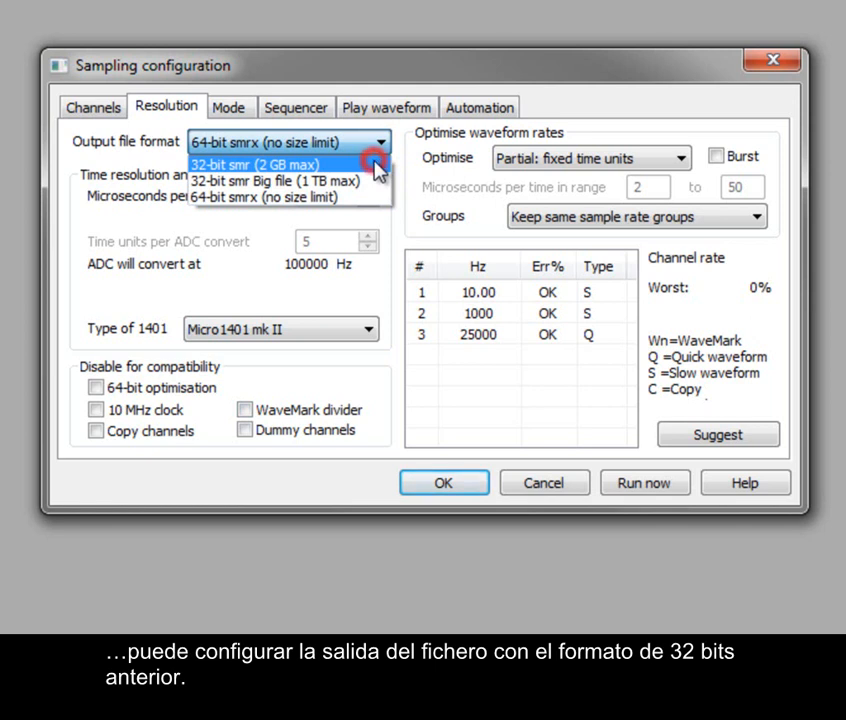
pyautogui.click(378, 167)
pyautogui.click(354, 193)
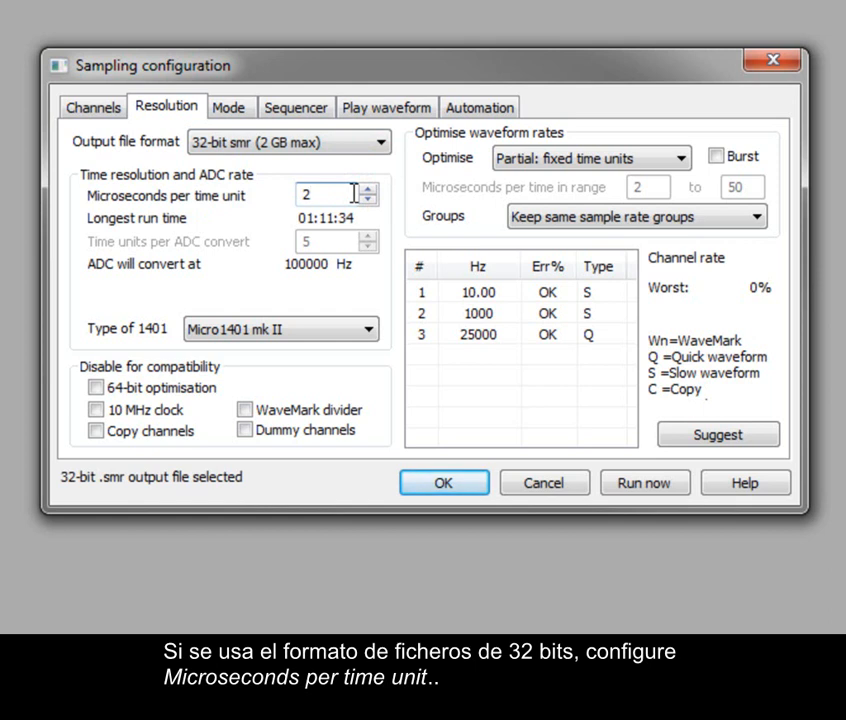
pyautogui.press('BackSpace')
pyautogui.write('1')
pyautogui.press('Tab')
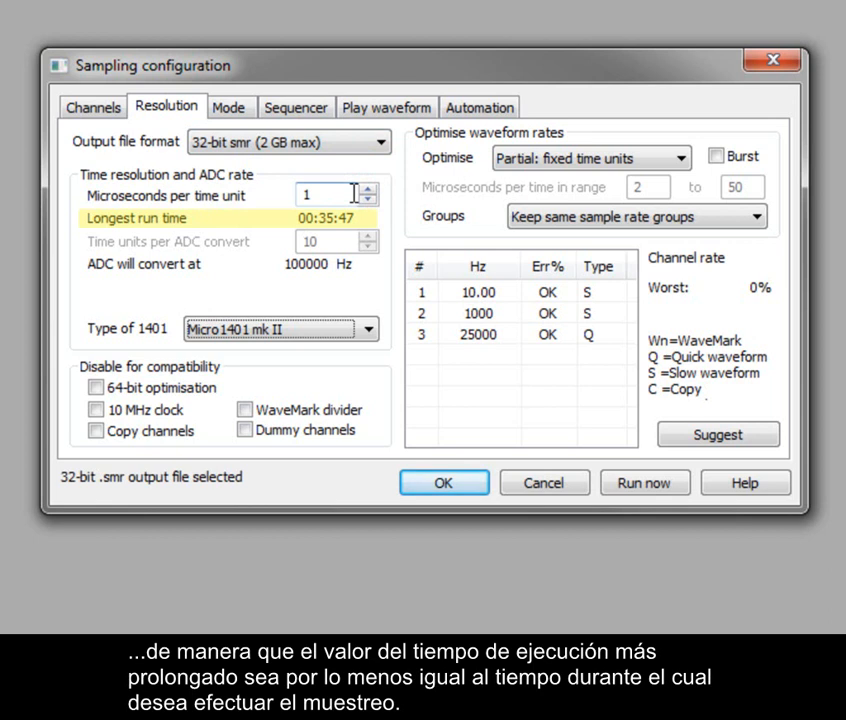
pyautogui.doubleClick(354, 193)
pyautogui.write('2')
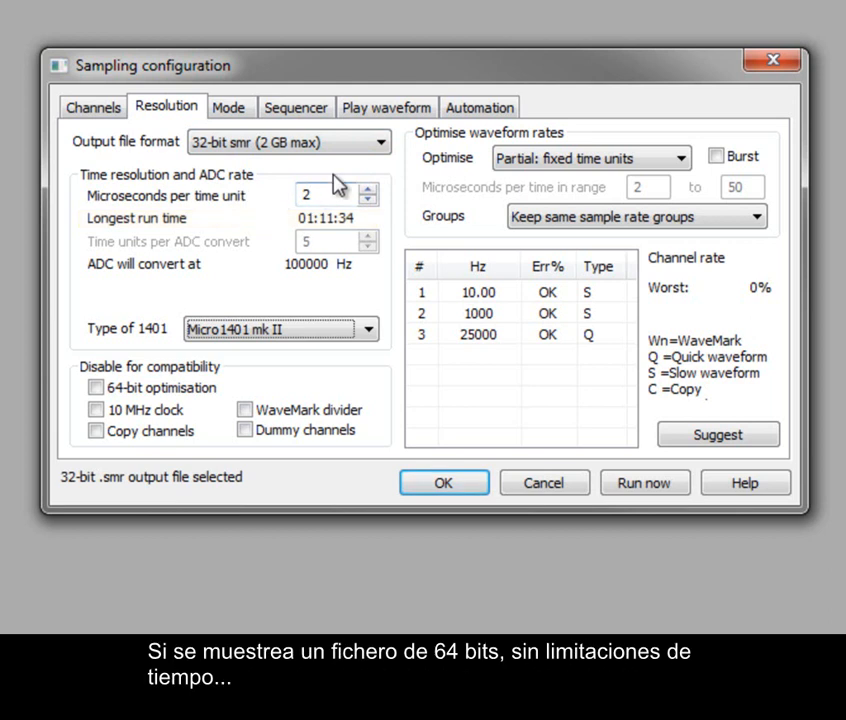
# Set the output file format to 64-bit smrx (no size limit) with 1 microsecond per time unit
pyautogui.click(386, 143)
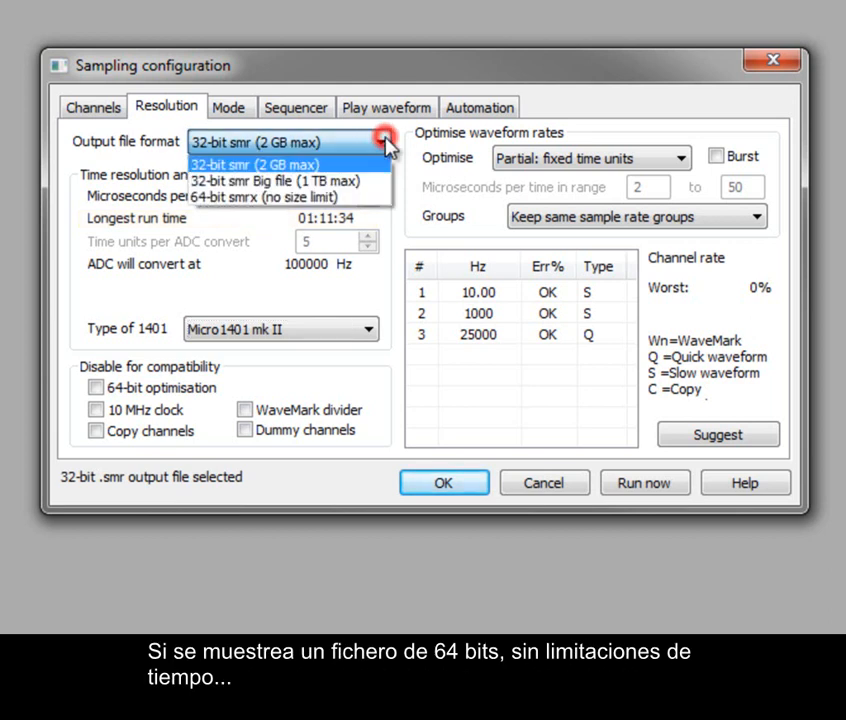
pyautogui.click(358, 200)
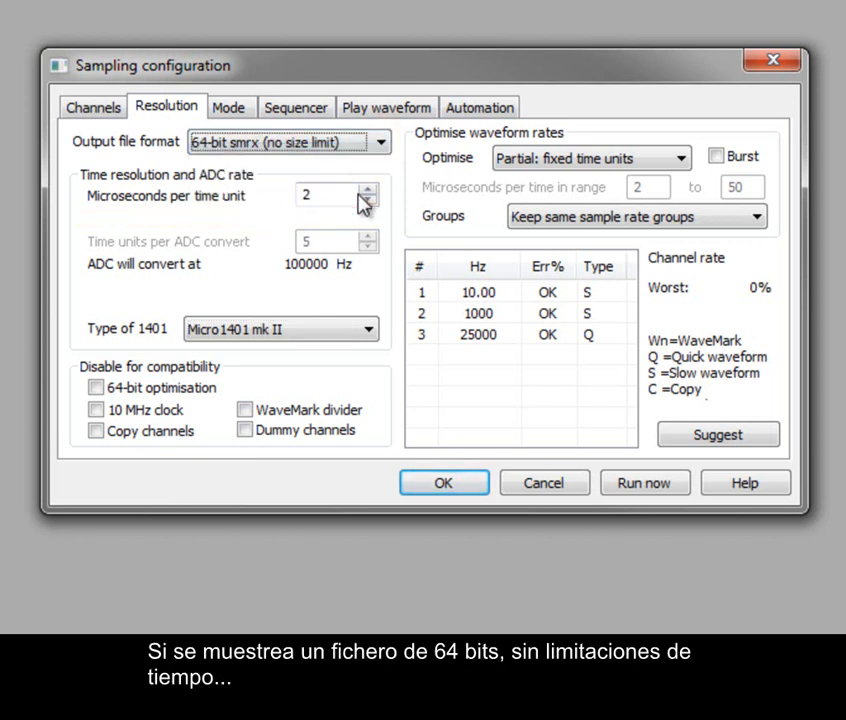
pyautogui.doubleClick(330, 195)
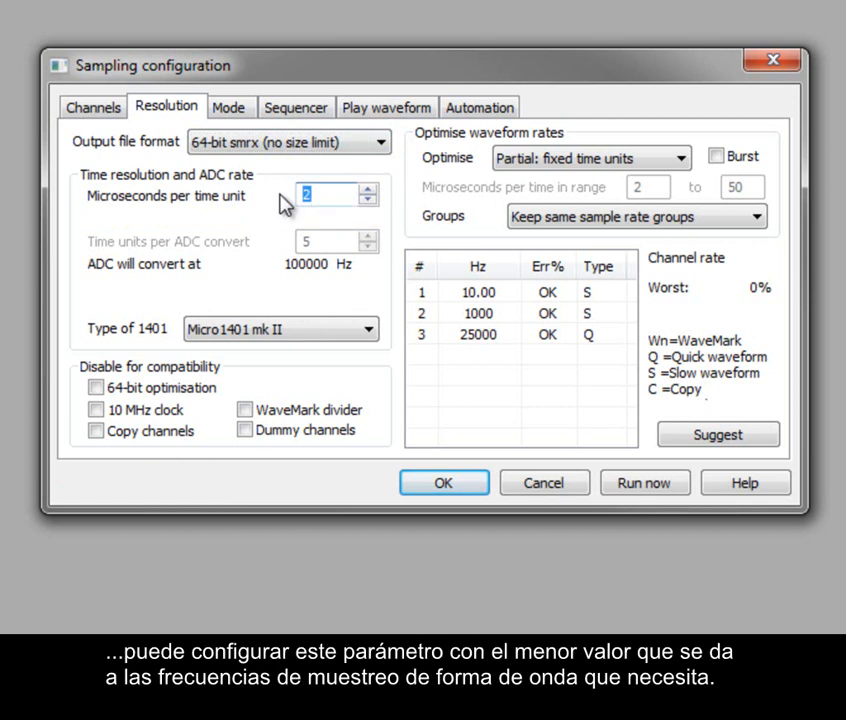
pyautogui.write('1')
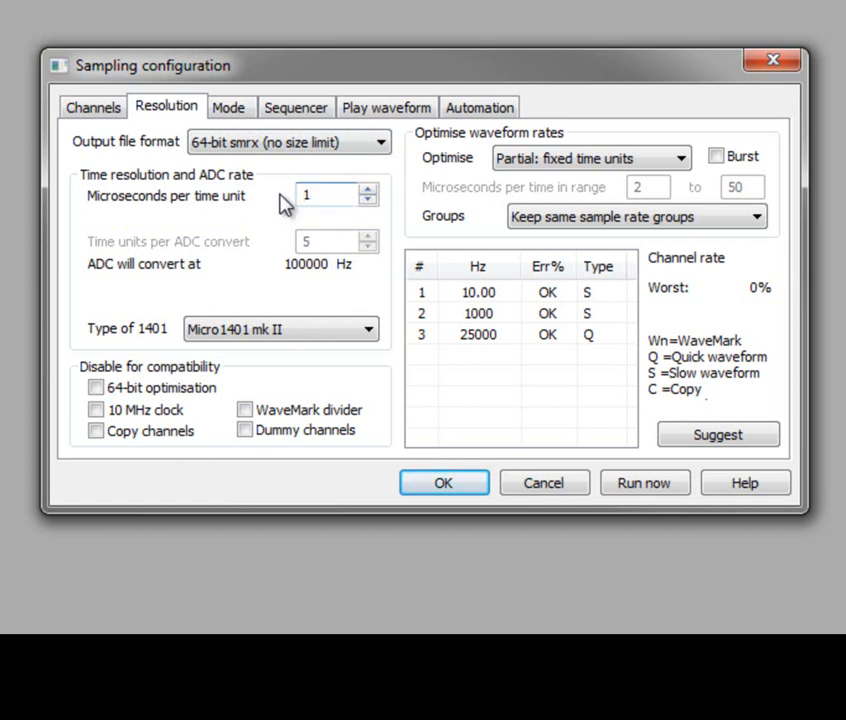
# Write the sampling configuration from the channel list to the log and accept the configuration
pyautogui.click(100, 108)
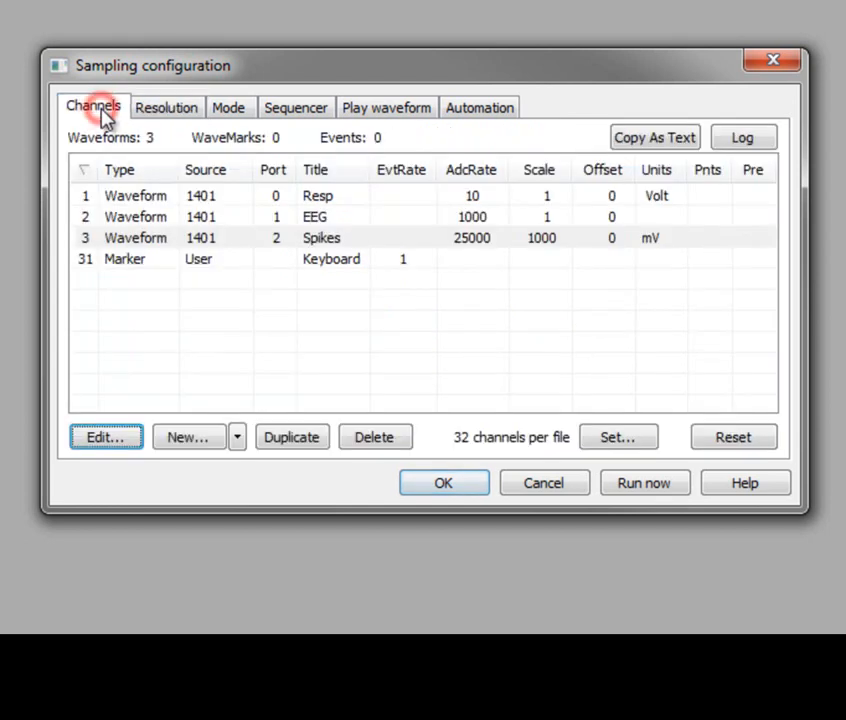
pyautogui.click(426, 263)
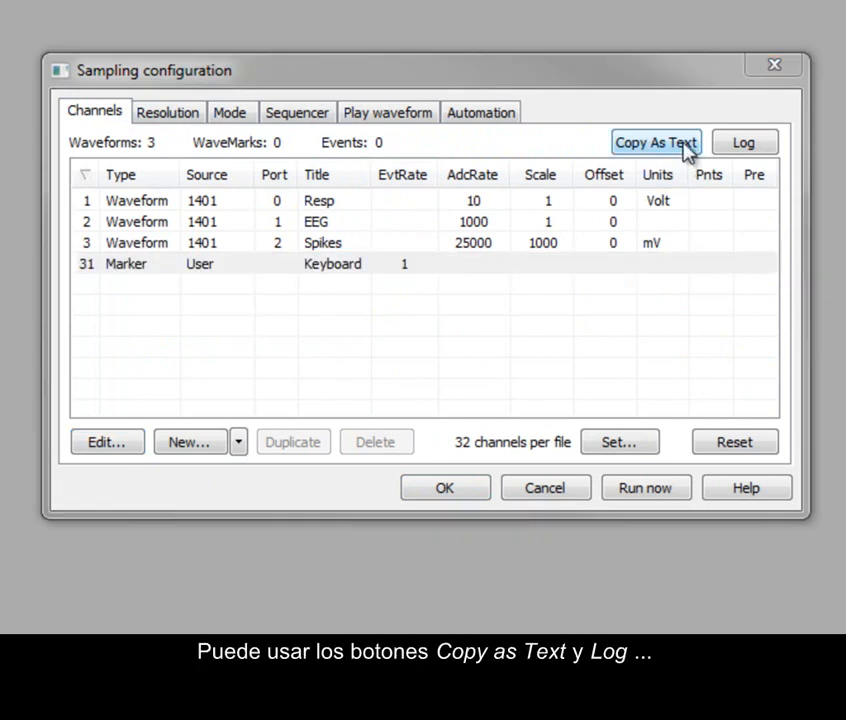
pyautogui.click(758, 145)
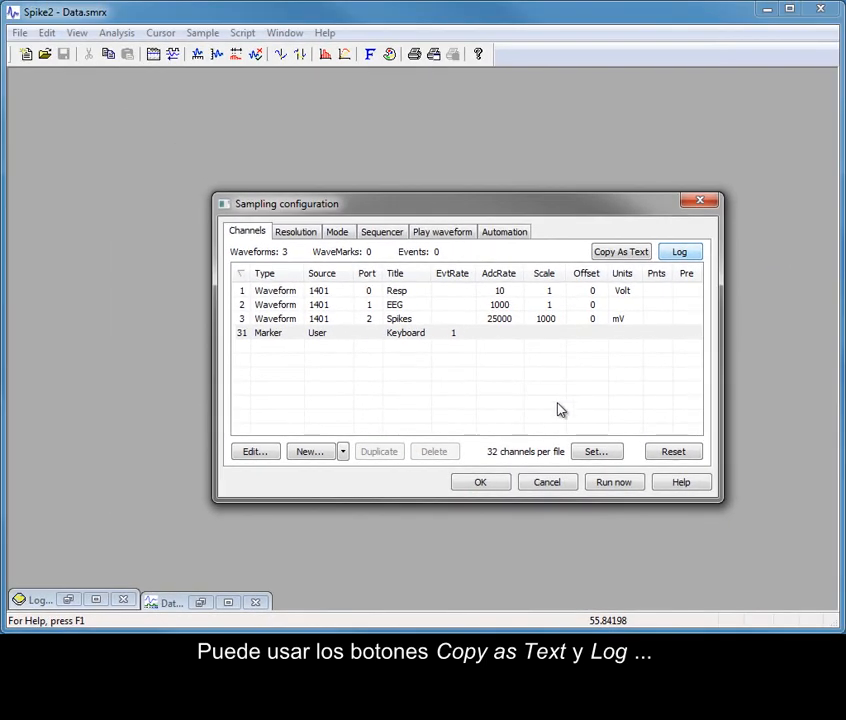
pyautogui.click(495, 481)
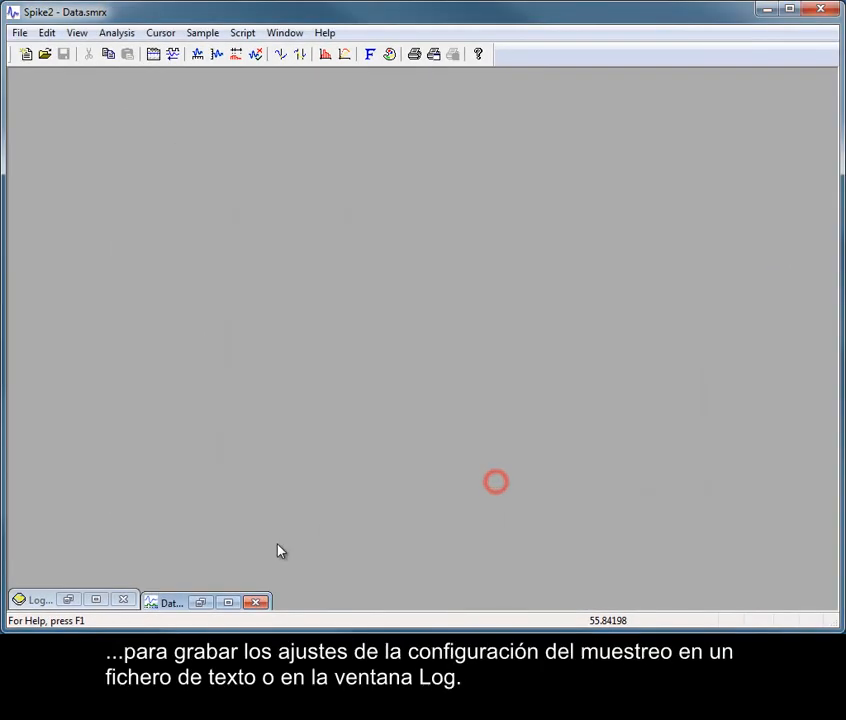
# Restore the Log window, review the recorded sampling settings from the beginning and minimise the window again
pyautogui.click(70, 601)
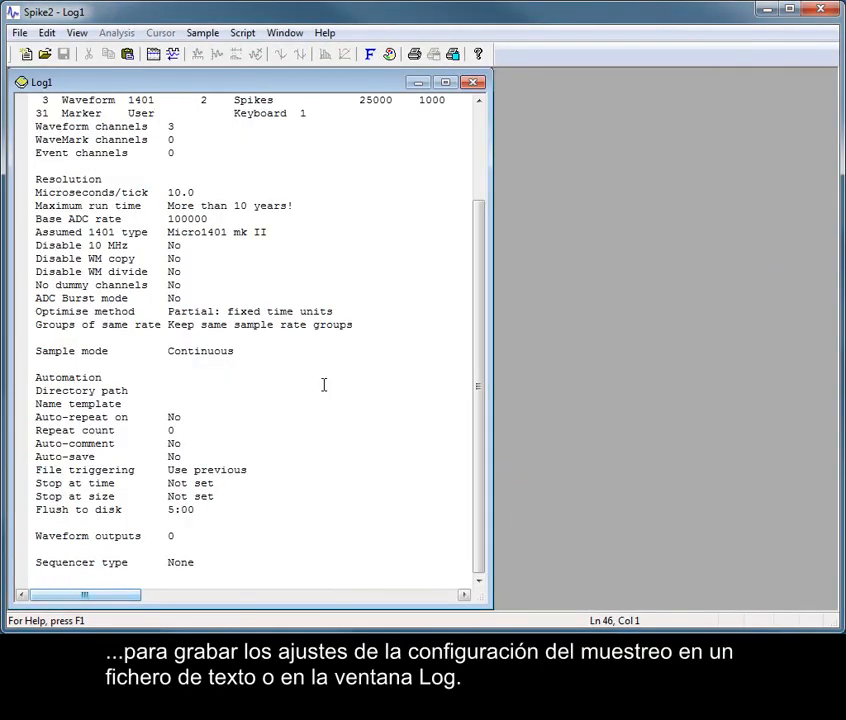
pyautogui.moveTo(483, 293); pyautogui.dragTo(506, 177)
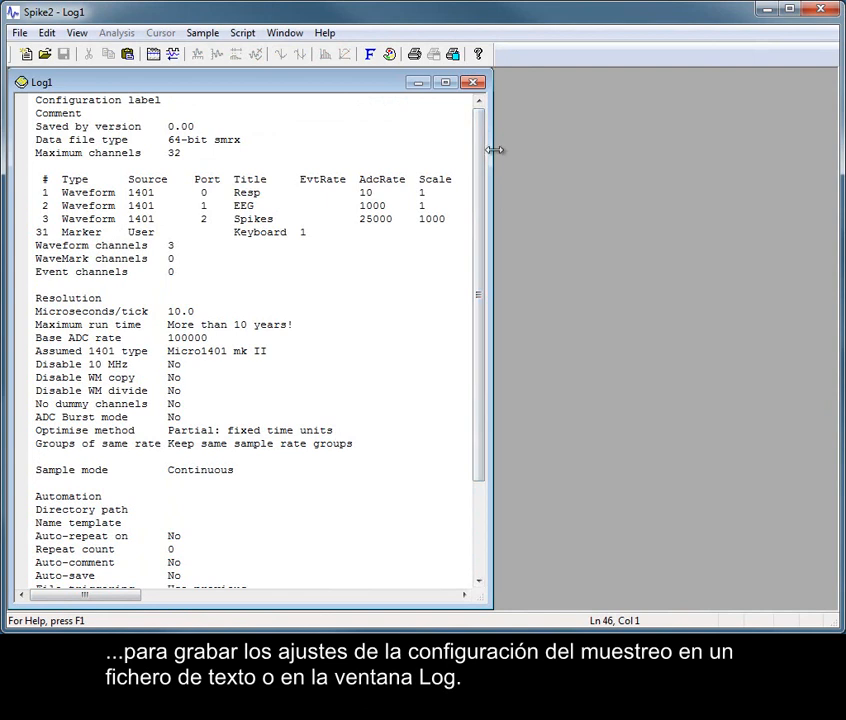
pyautogui.click(420, 84)
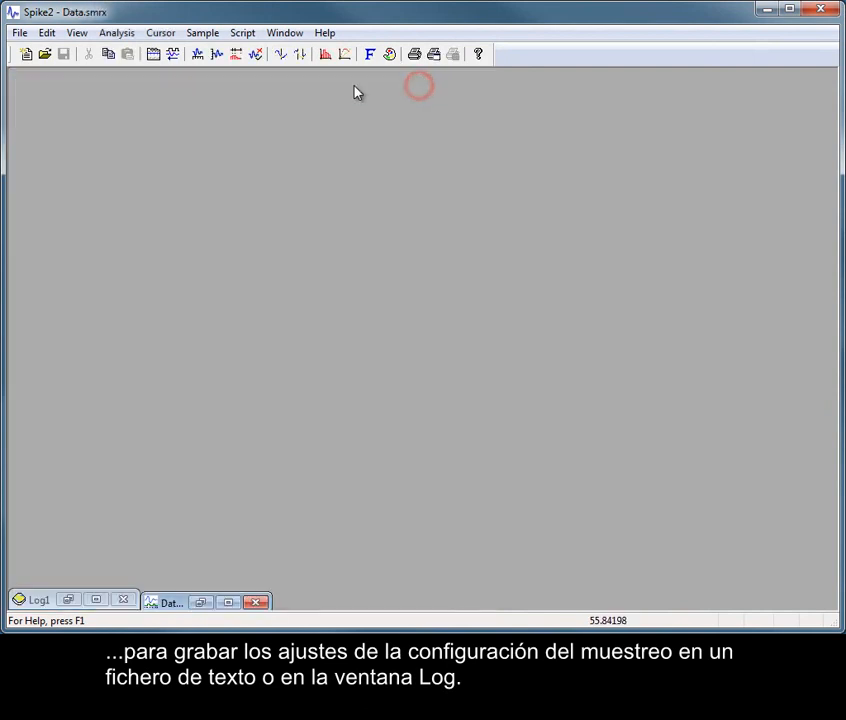
# Reopen the sampling configuration, check the maximum number of channels per new data file and accept 32
pyautogui.click(155, 57)
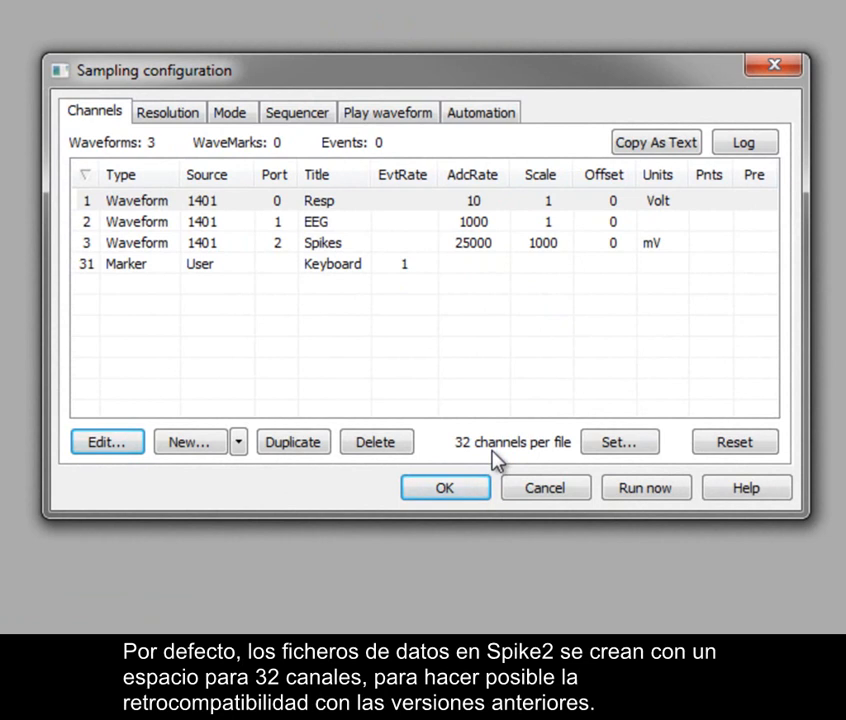
pyautogui.click(652, 440)
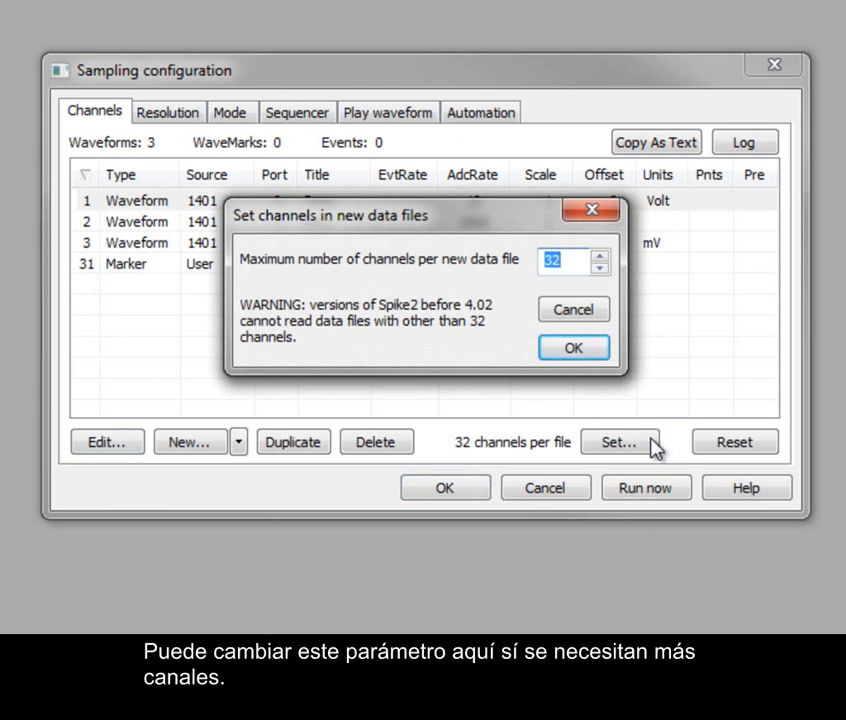
pyautogui.click(575, 350)
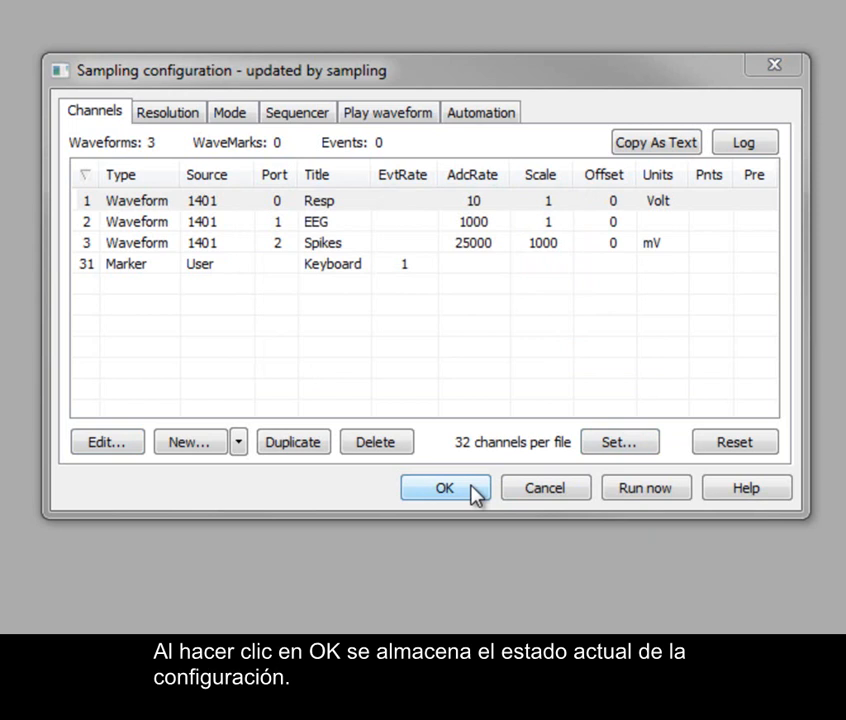
# Run the configuration to open a new data file, sample about 33 seconds of data and stop
pyautogui.click(681, 493)
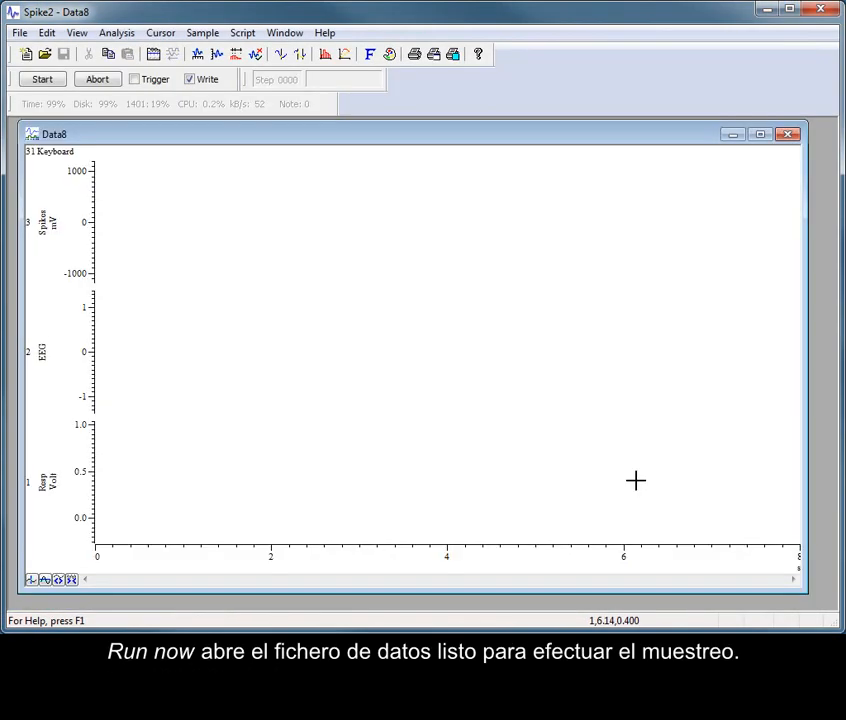
pyautogui.click(43, 81)
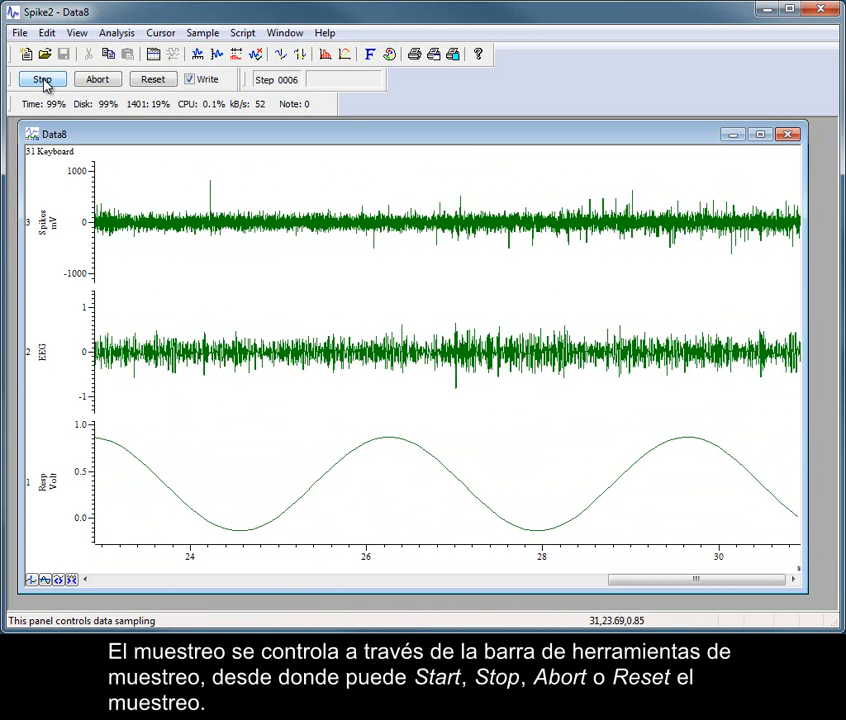
pyautogui.click(42, 80)
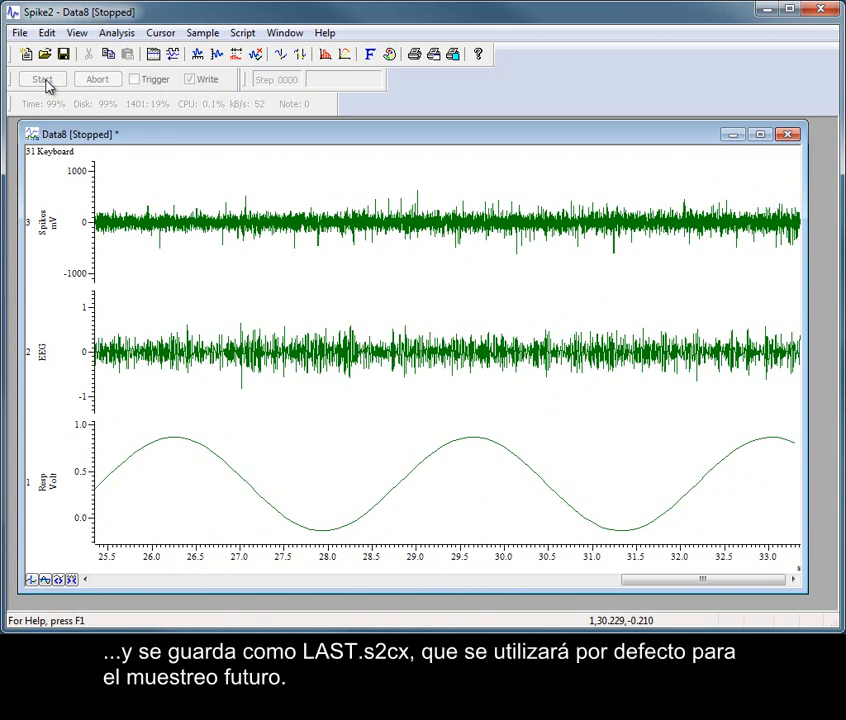
# Reopen the sampling configuration, run it to create another data file and sample about 9 seconds before stopping
pyautogui.click(150, 55)
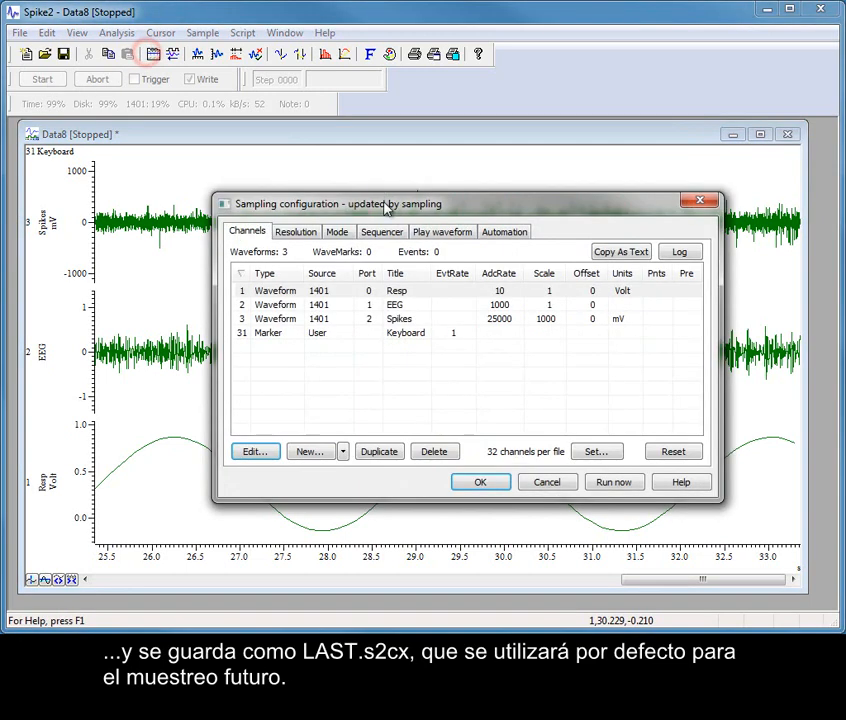
pyautogui.click(619, 484)
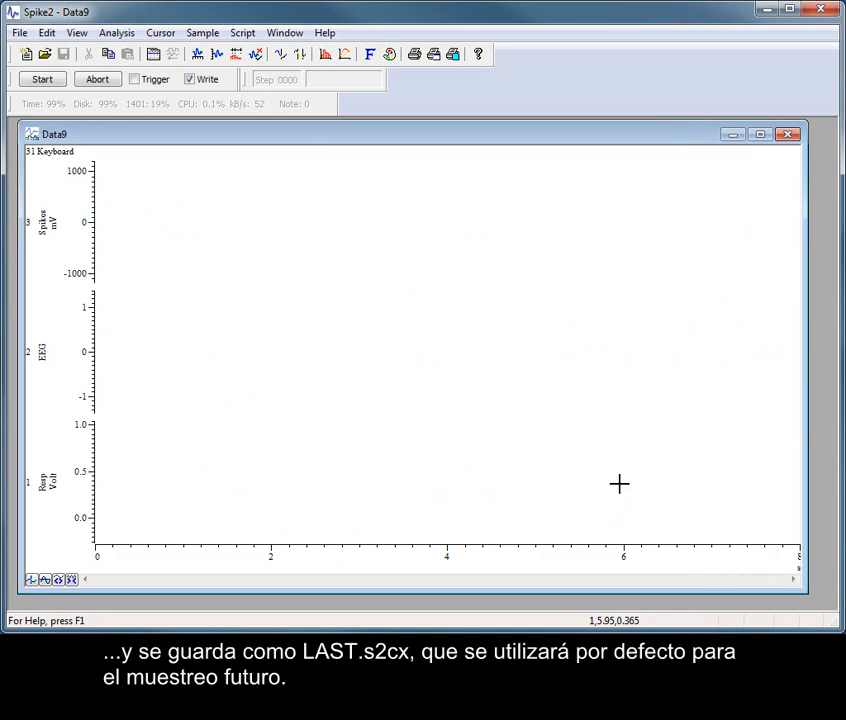
pyautogui.click(46, 84)
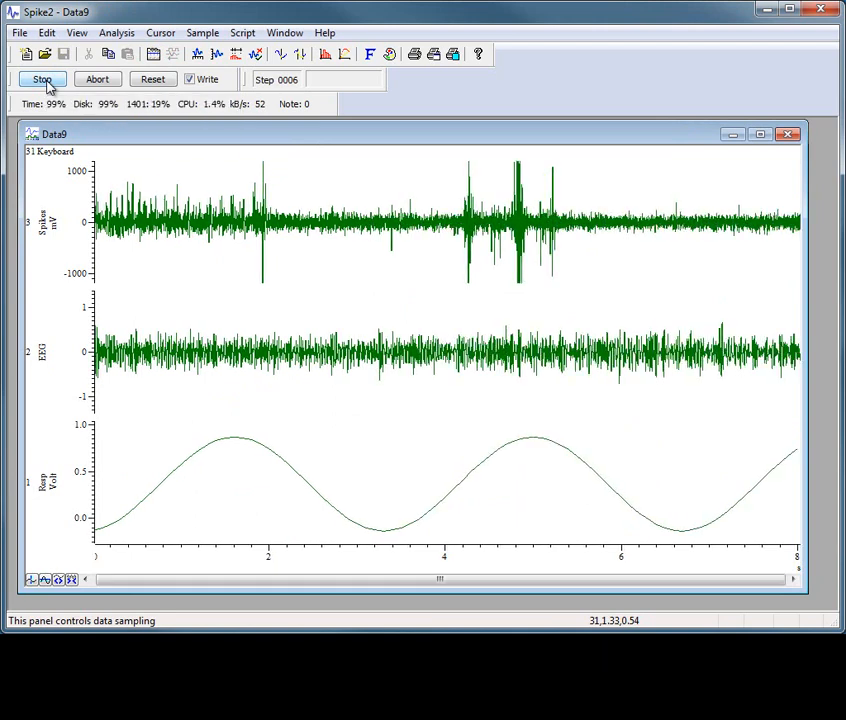
pyautogui.click(46, 82)
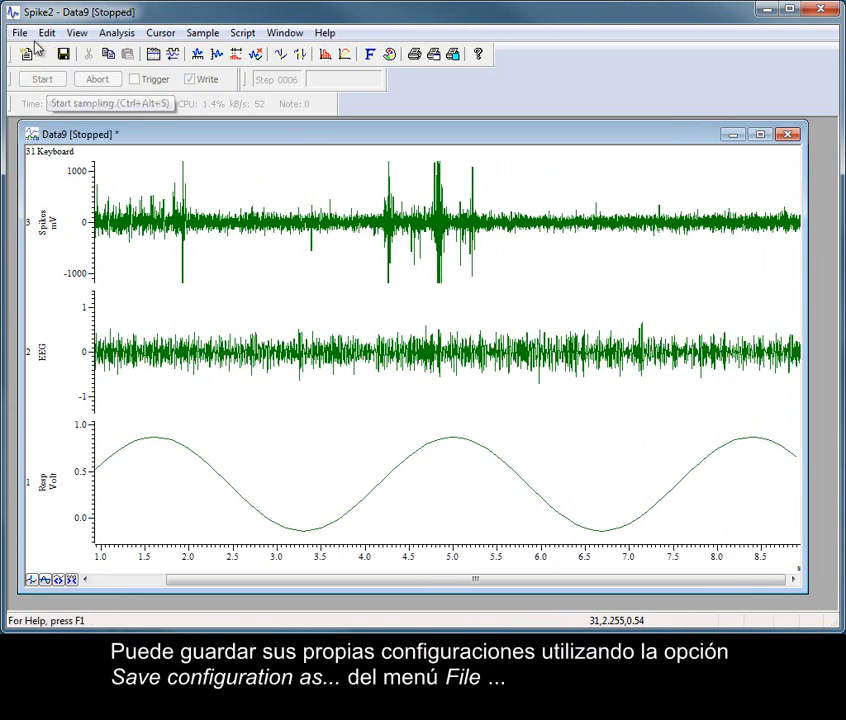
pyautogui.click(20, 33)
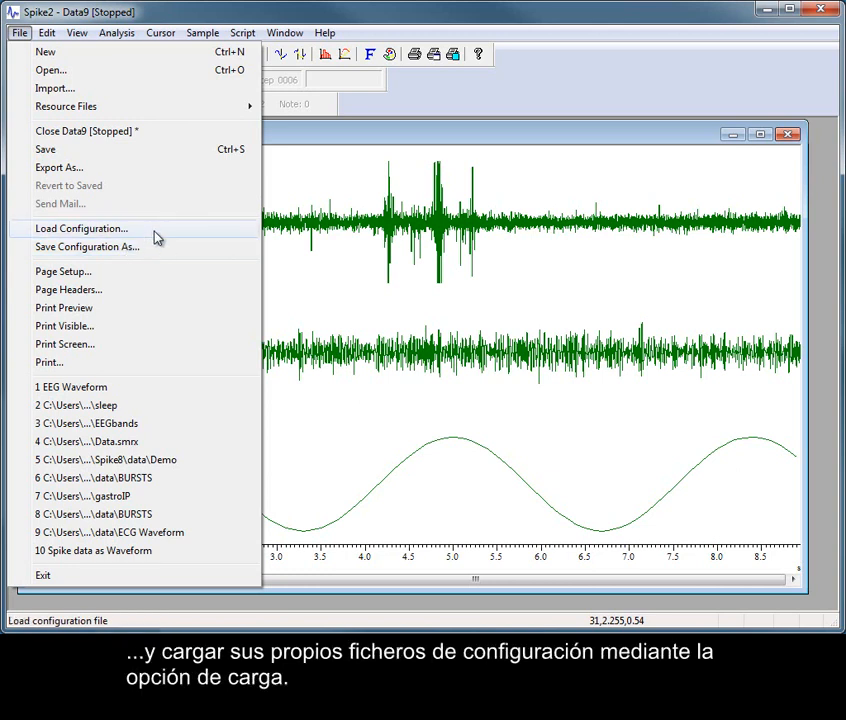
pyautogui.click(532, 137)
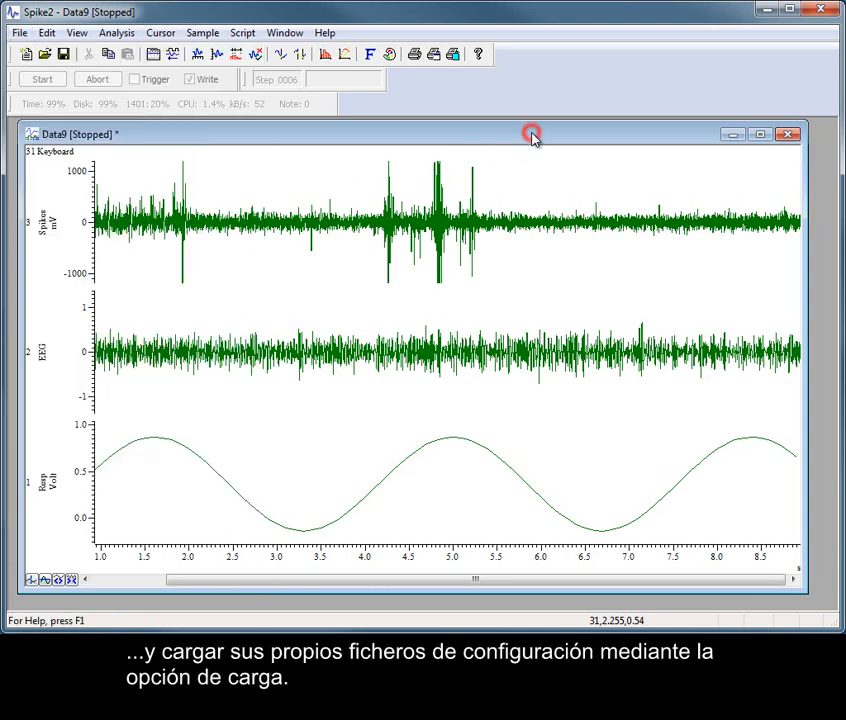